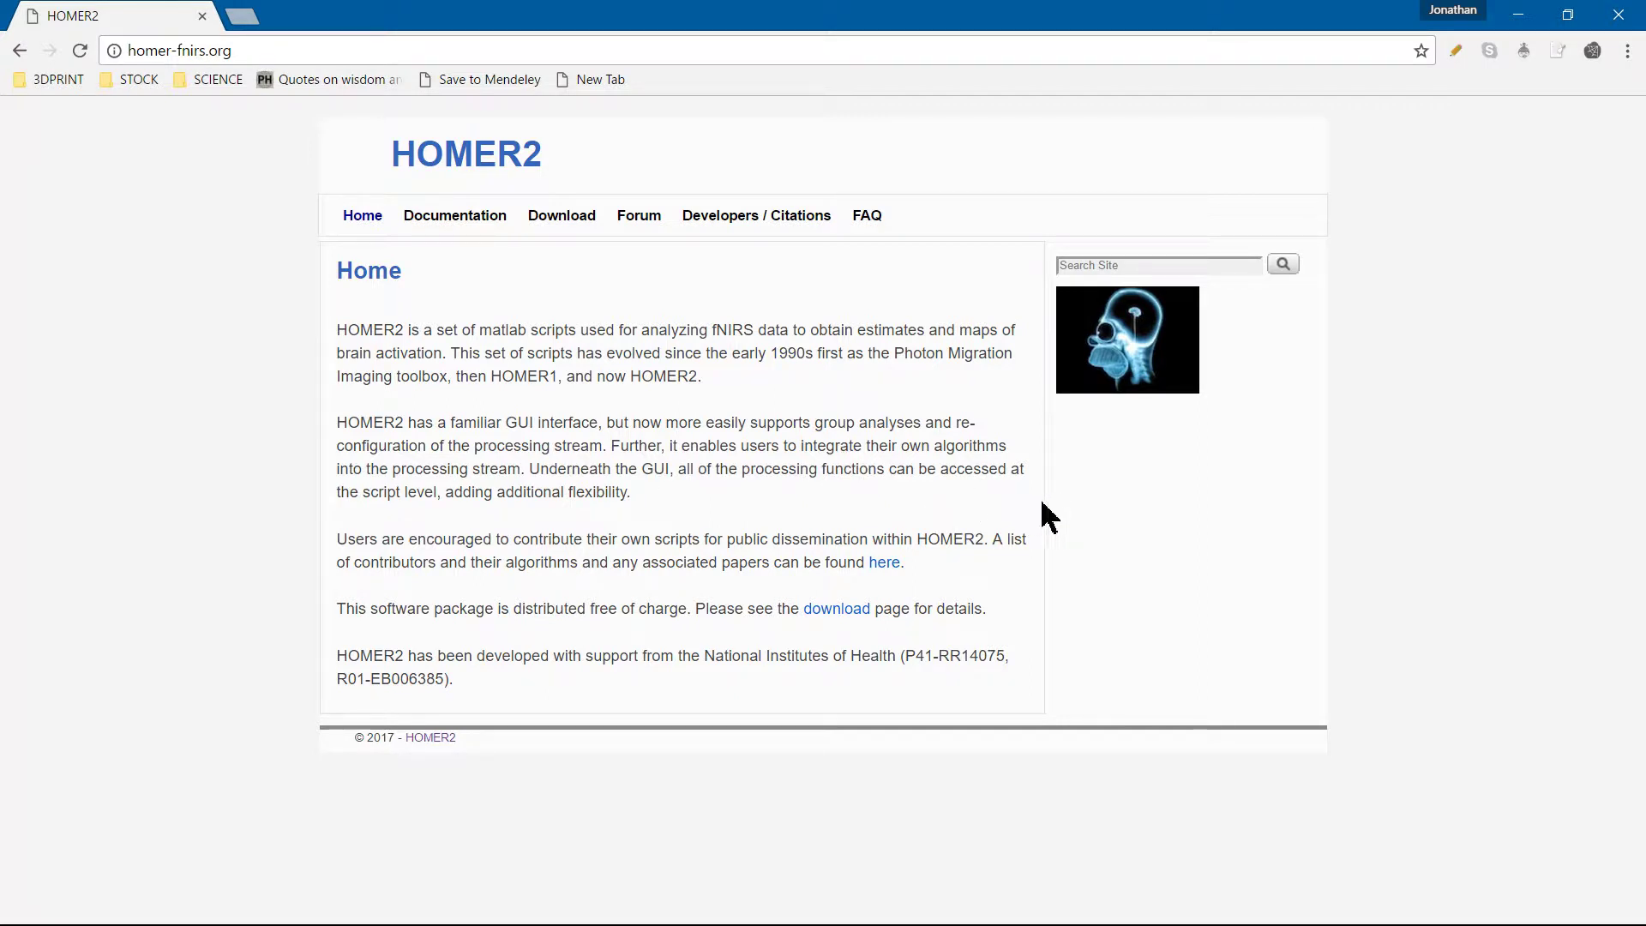
Minimize the Chrome window showing the HOMER2 home page to reveal the desktop
{"action": "left_click", "coordinate": [1517, 19]}
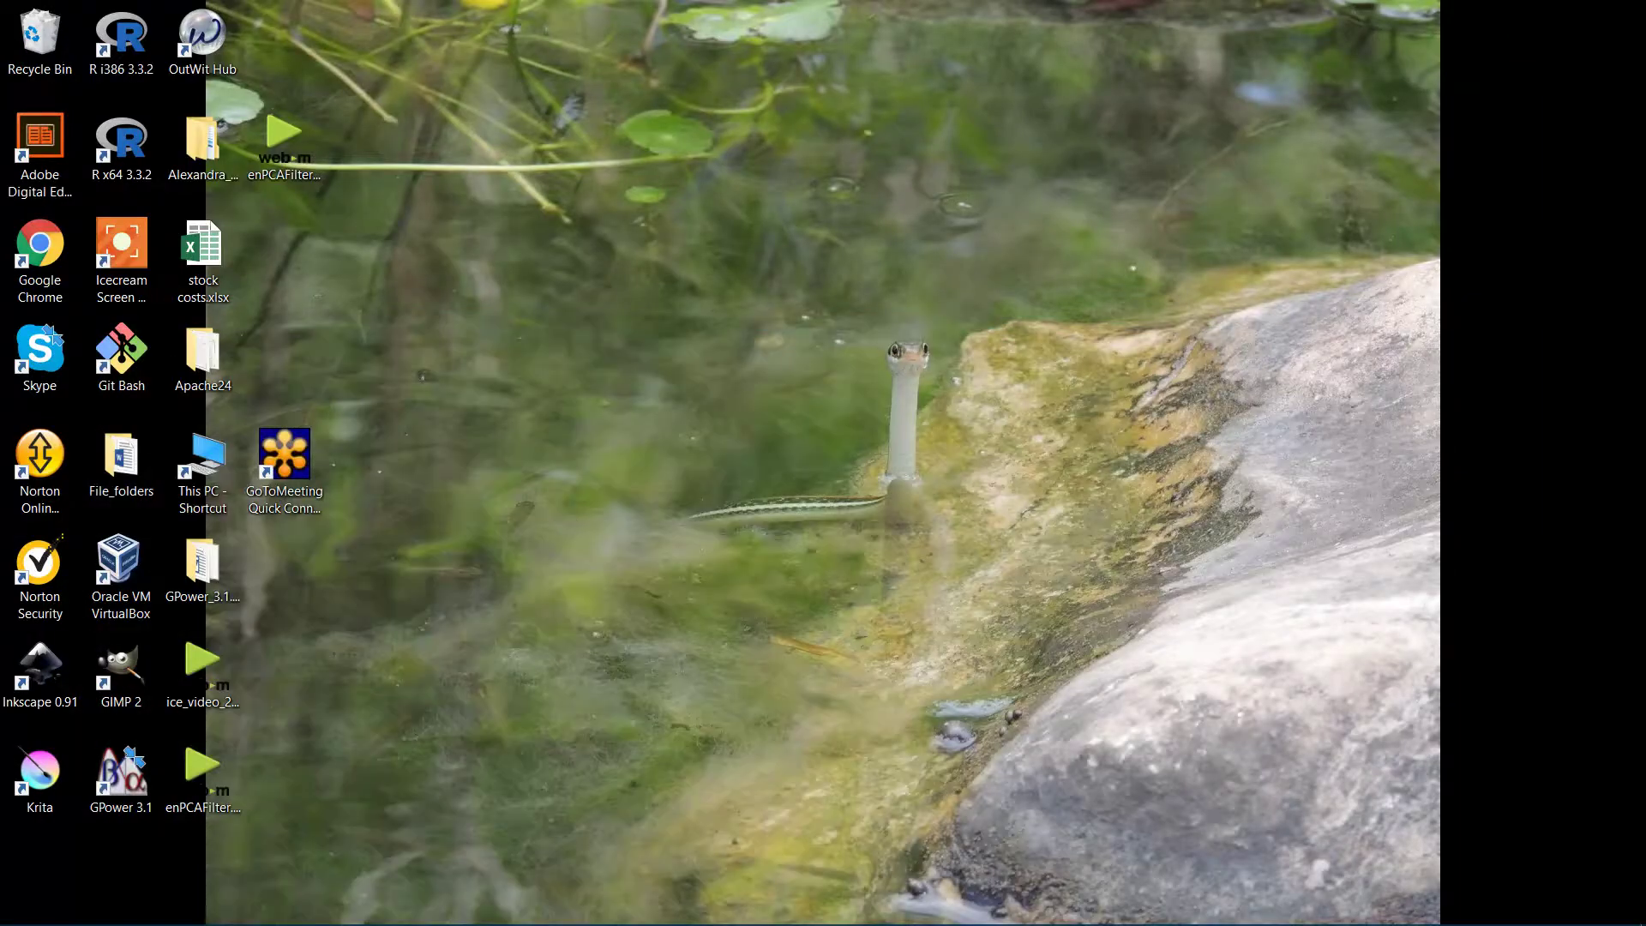
Bring the Homer2_UI window to the front from the taskbar and move it up and left
{"action": "mouse_move", "coordinate": [288, 905]}
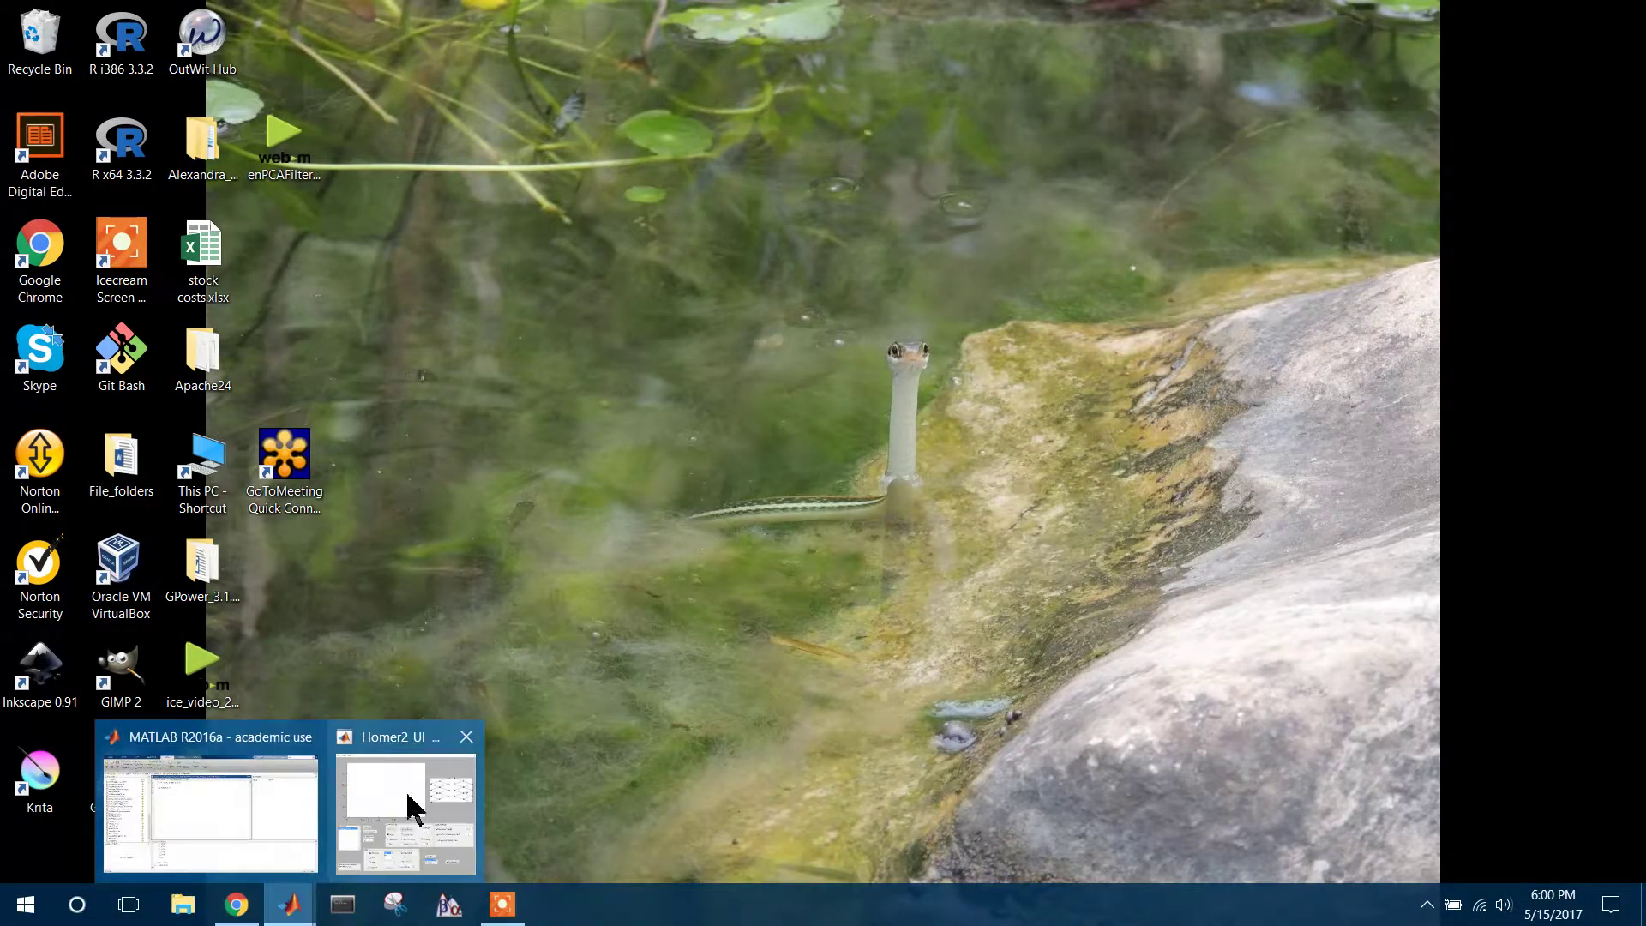
{"action": "left_click", "coordinate": [410, 807]}
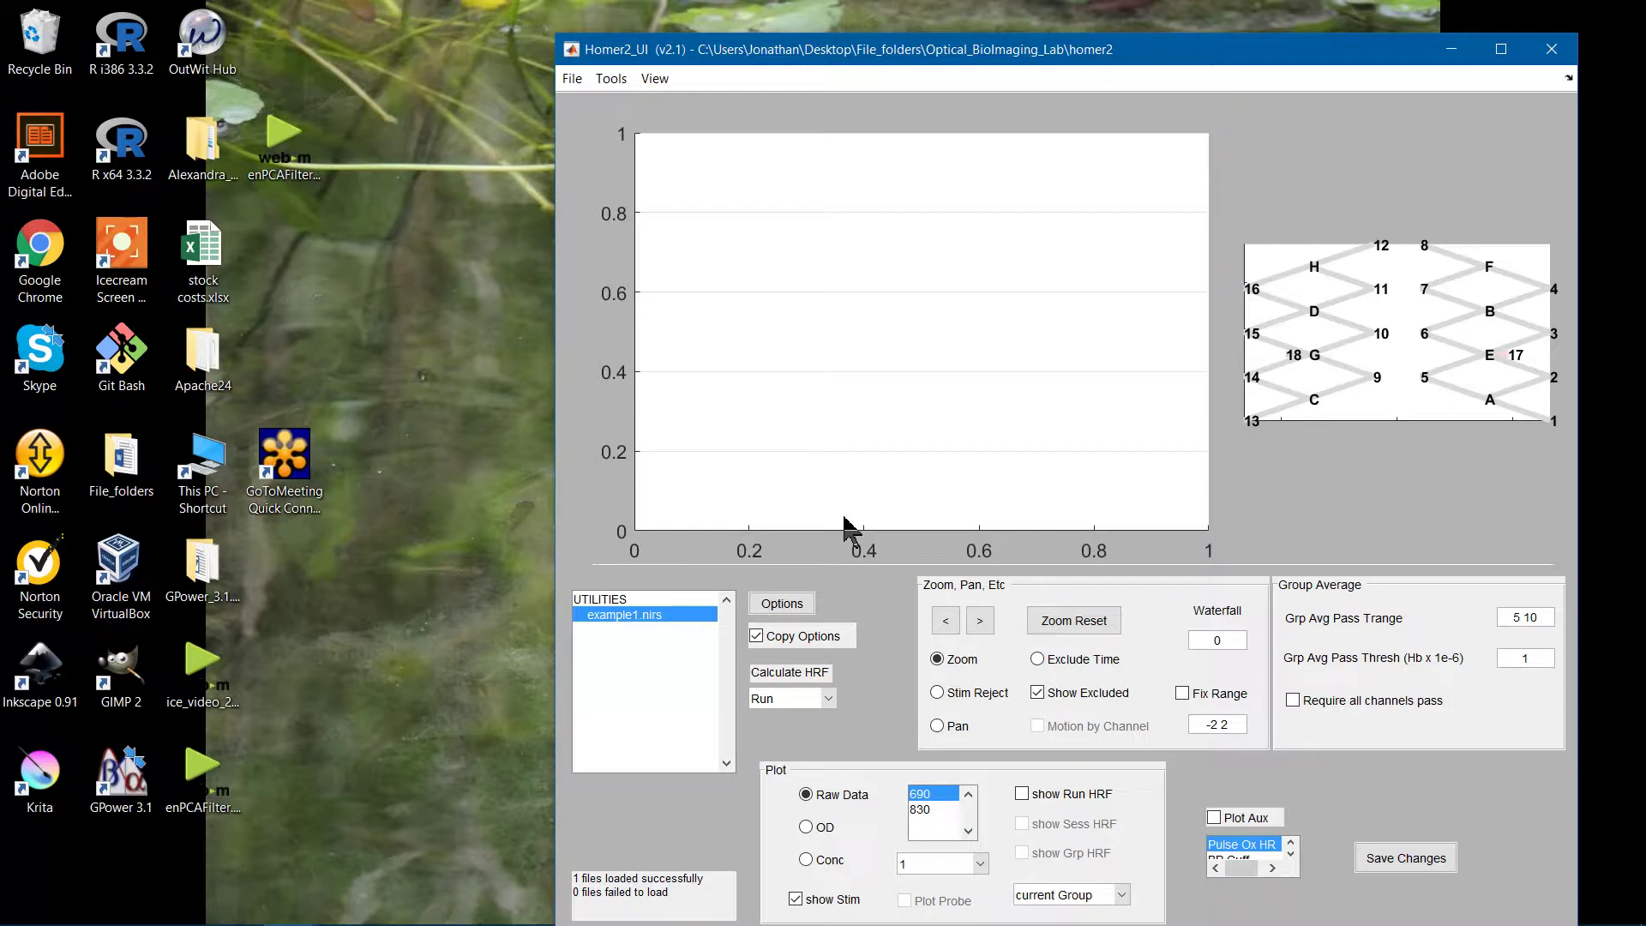
{"action": "left_click_drag", "start_coordinate": [1023, 49], "coordinate": [929, 17]}
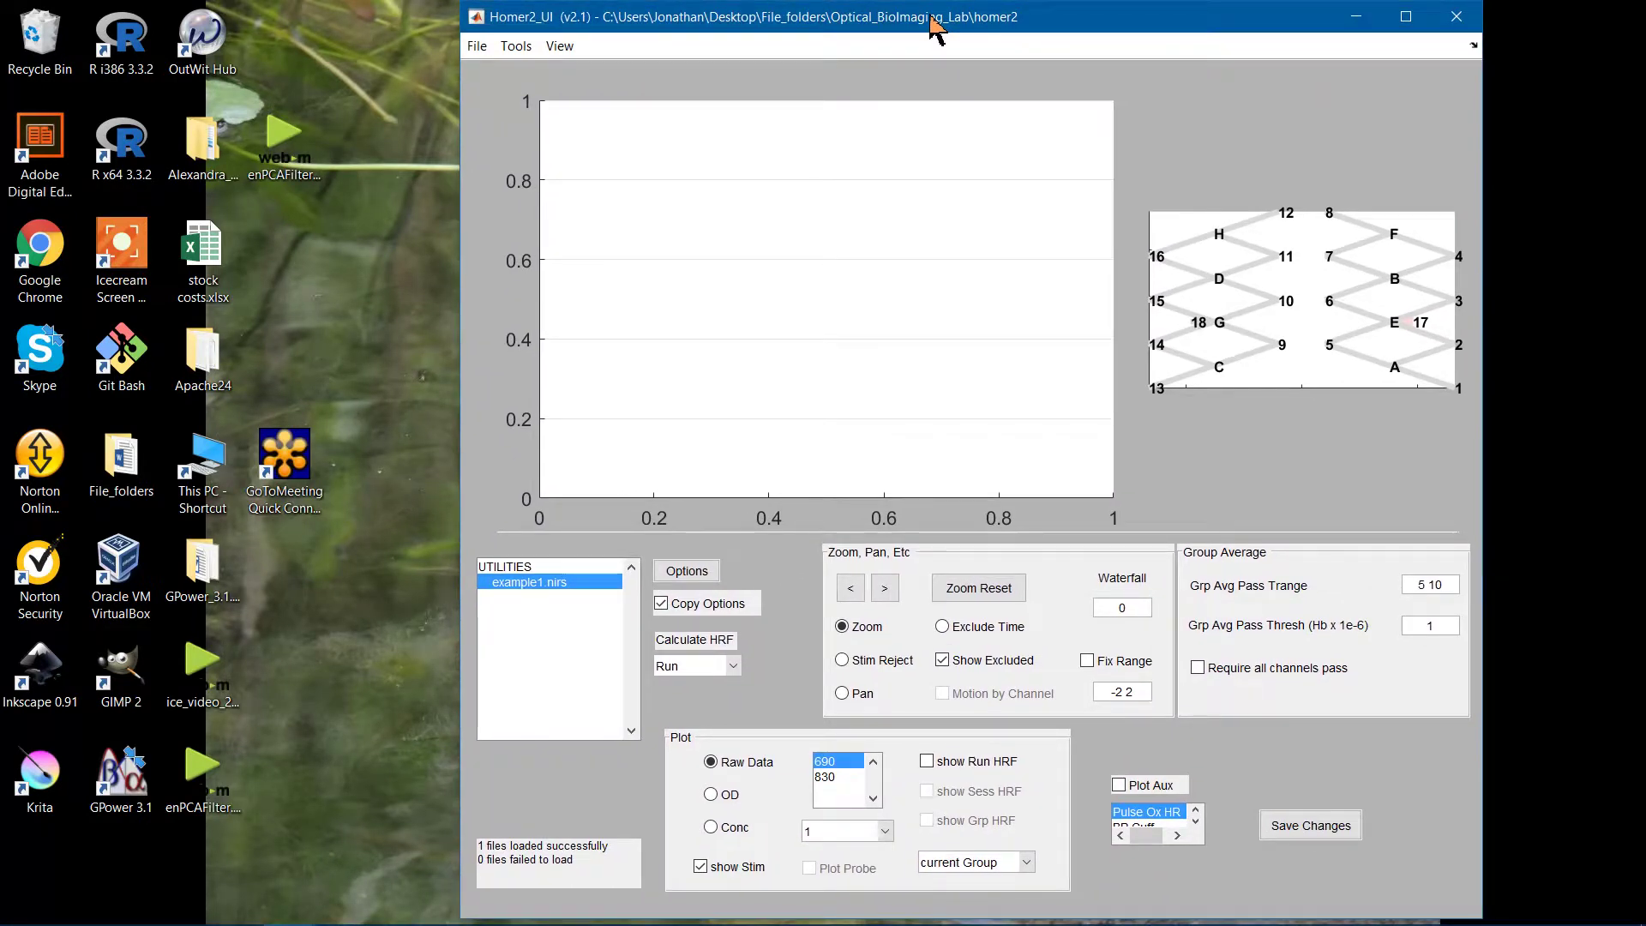
Open the processing options, check that PCA_Filter nSV is 0.0, and close the dialog
{"action": "left_click", "coordinate": [694, 576]}
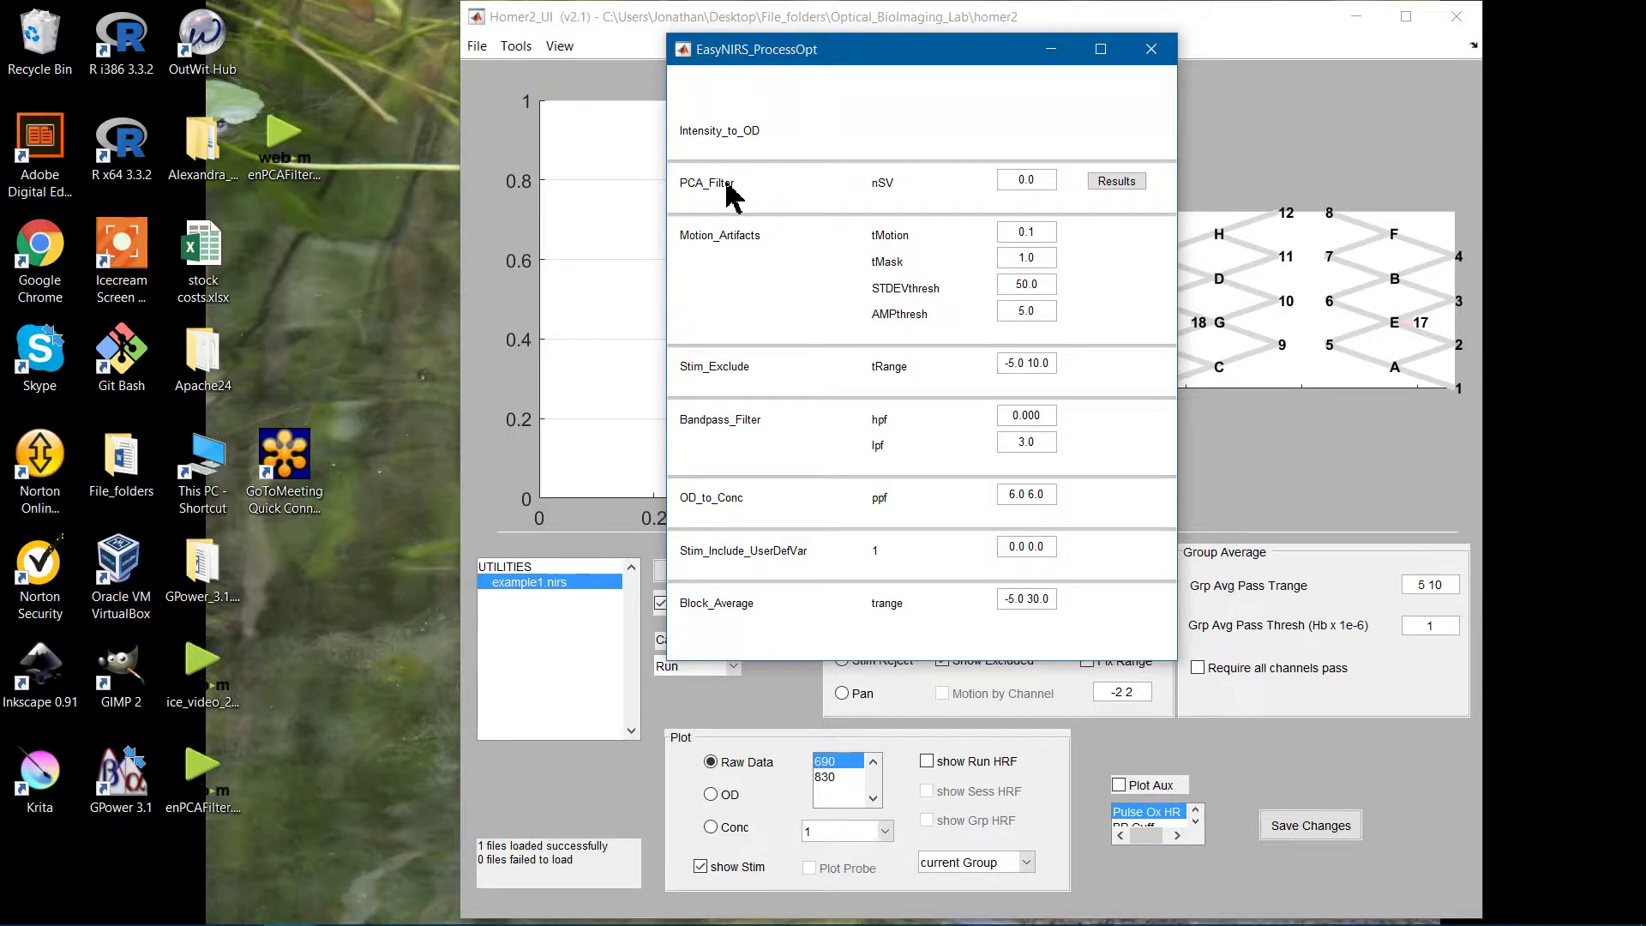
{"action": "mouse_move", "coordinate": [727, 192]}
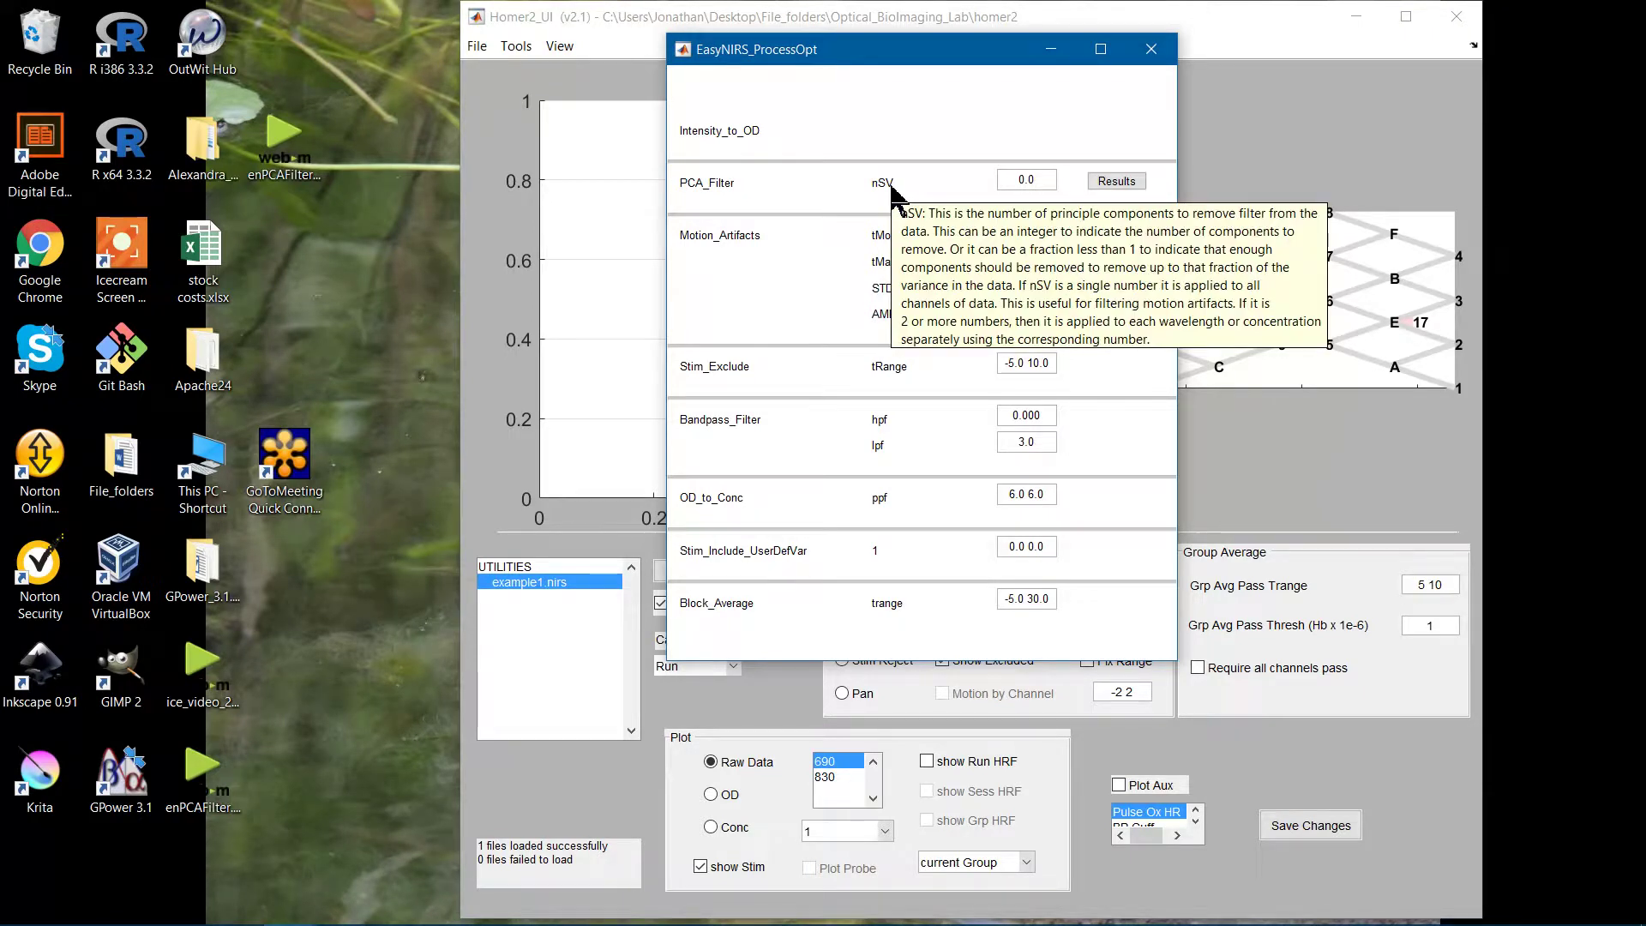
{"action": "left_click_drag", "start_coordinate": [1036, 189], "coordinate": [1018, 184]}
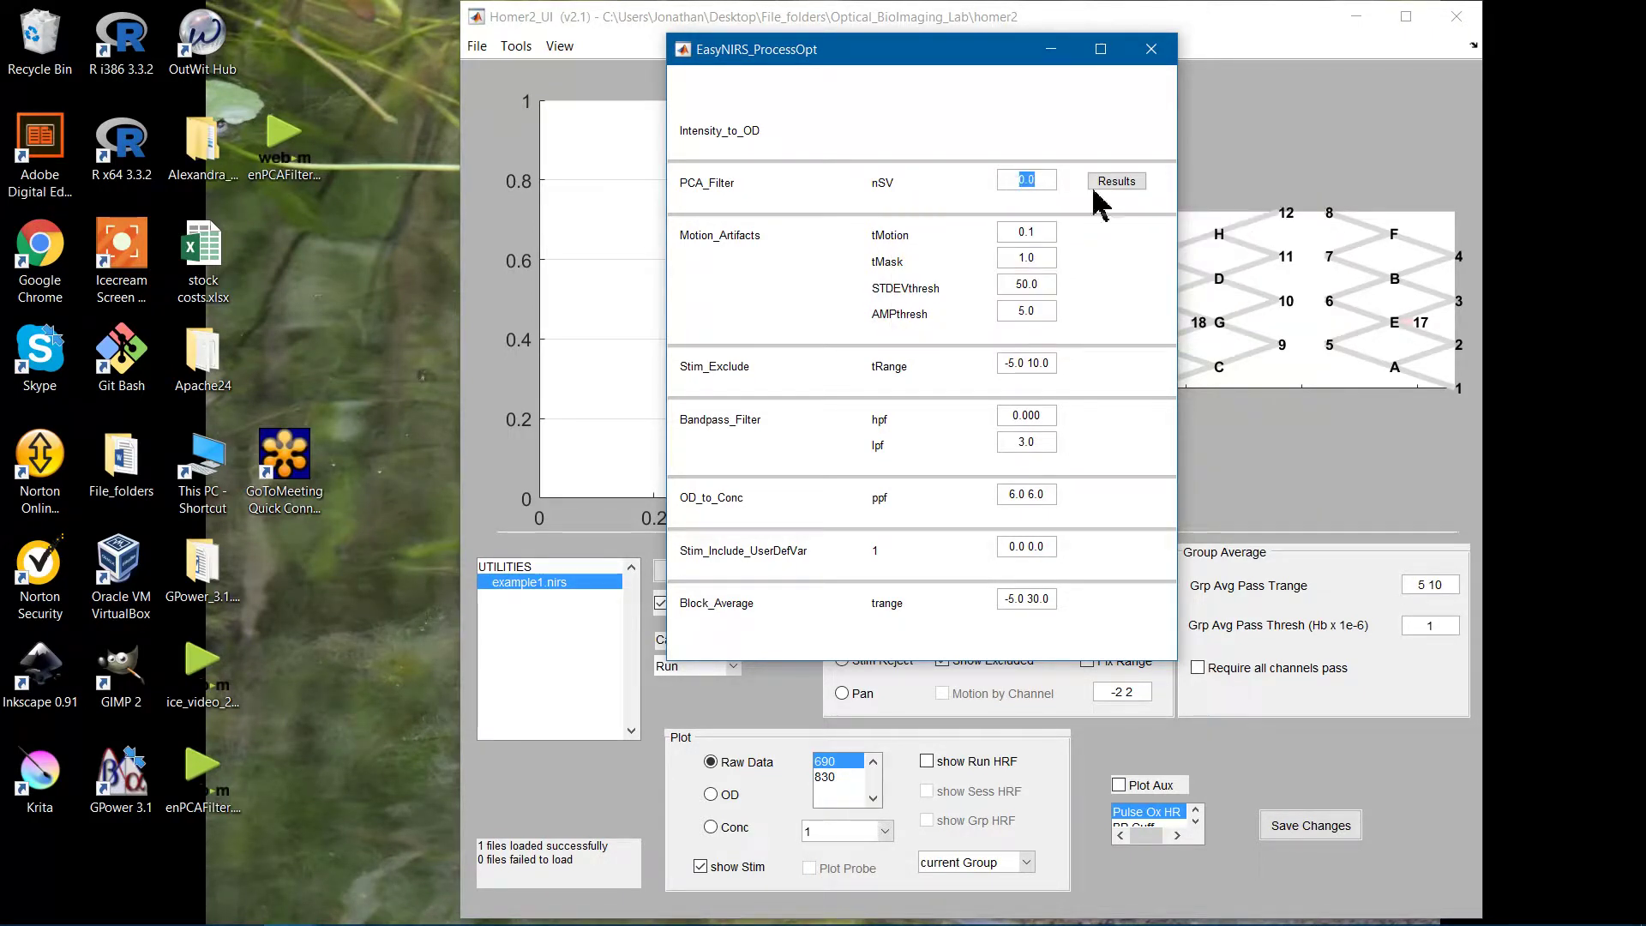
{"action": "left_click", "coordinate": [1150, 49]}
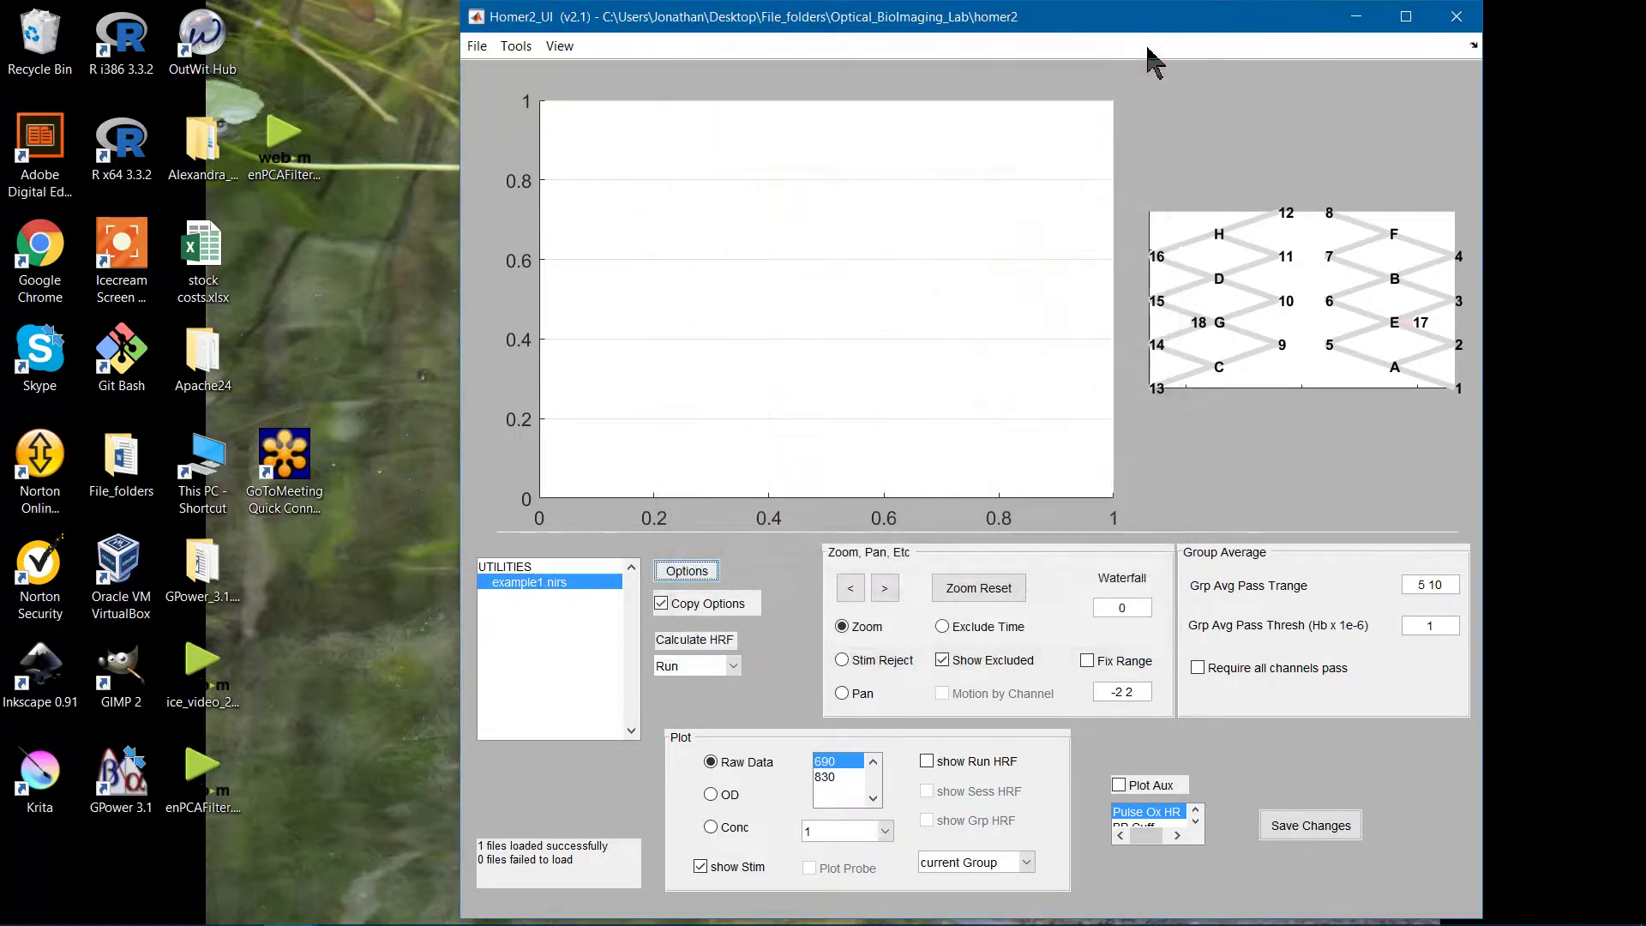
Open Tools > Process Stream GUI and show the enPCAFilter help describing y, SD, tInc and nSV
{"action": "left_click", "coordinate": [519, 48]}
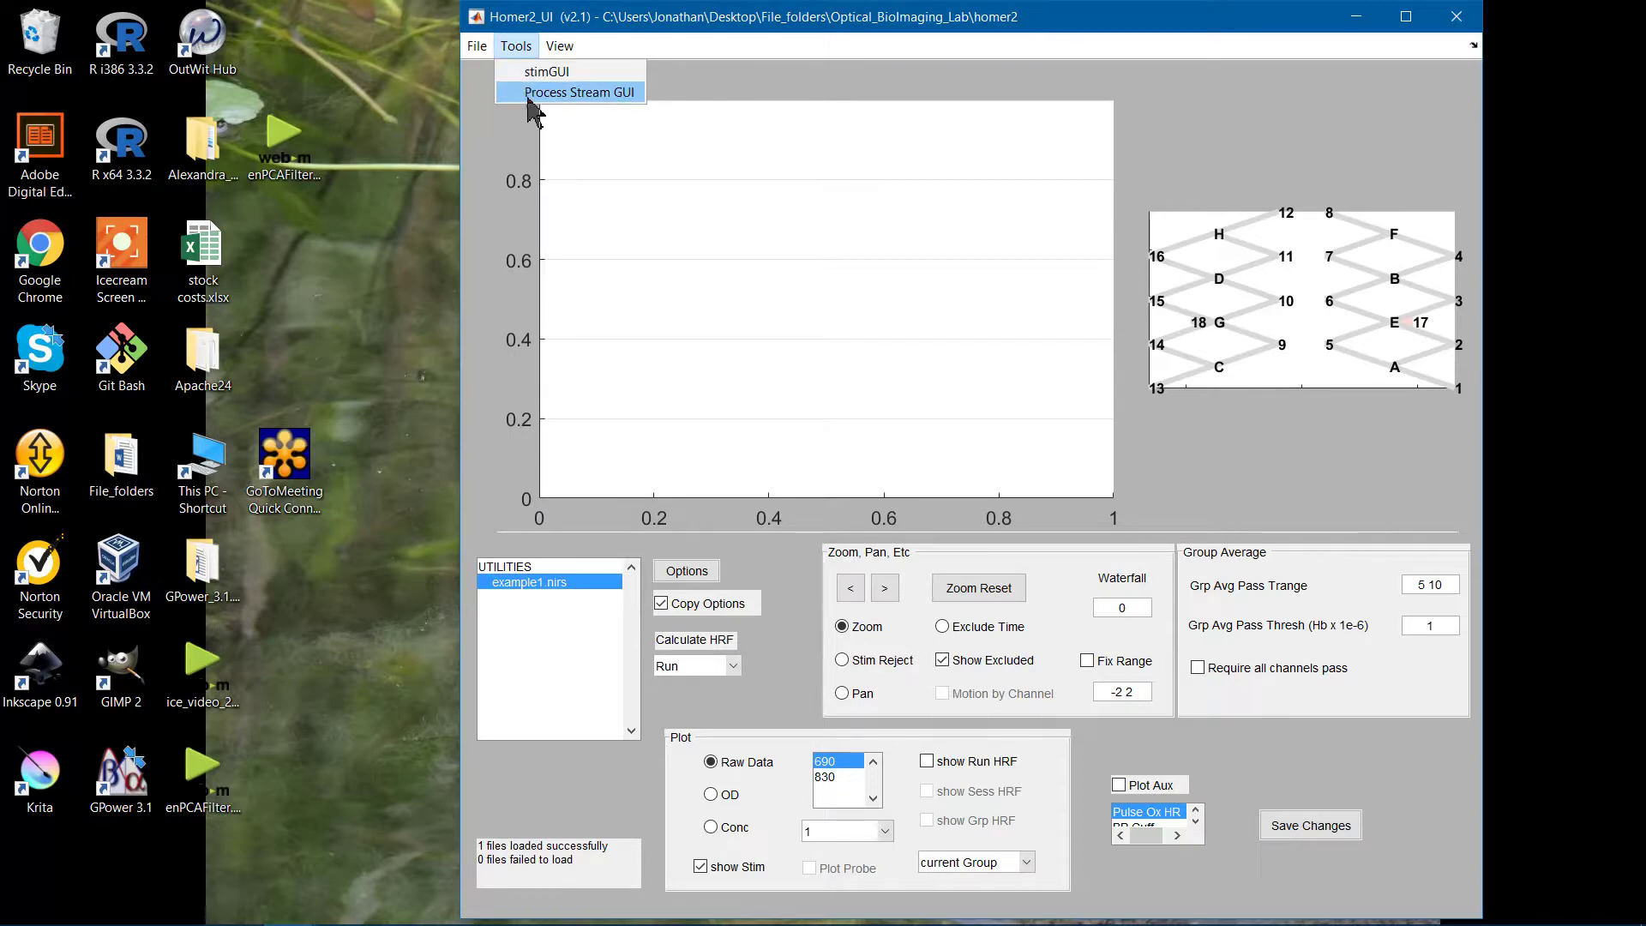
{"action": "left_click", "coordinate": [528, 99]}
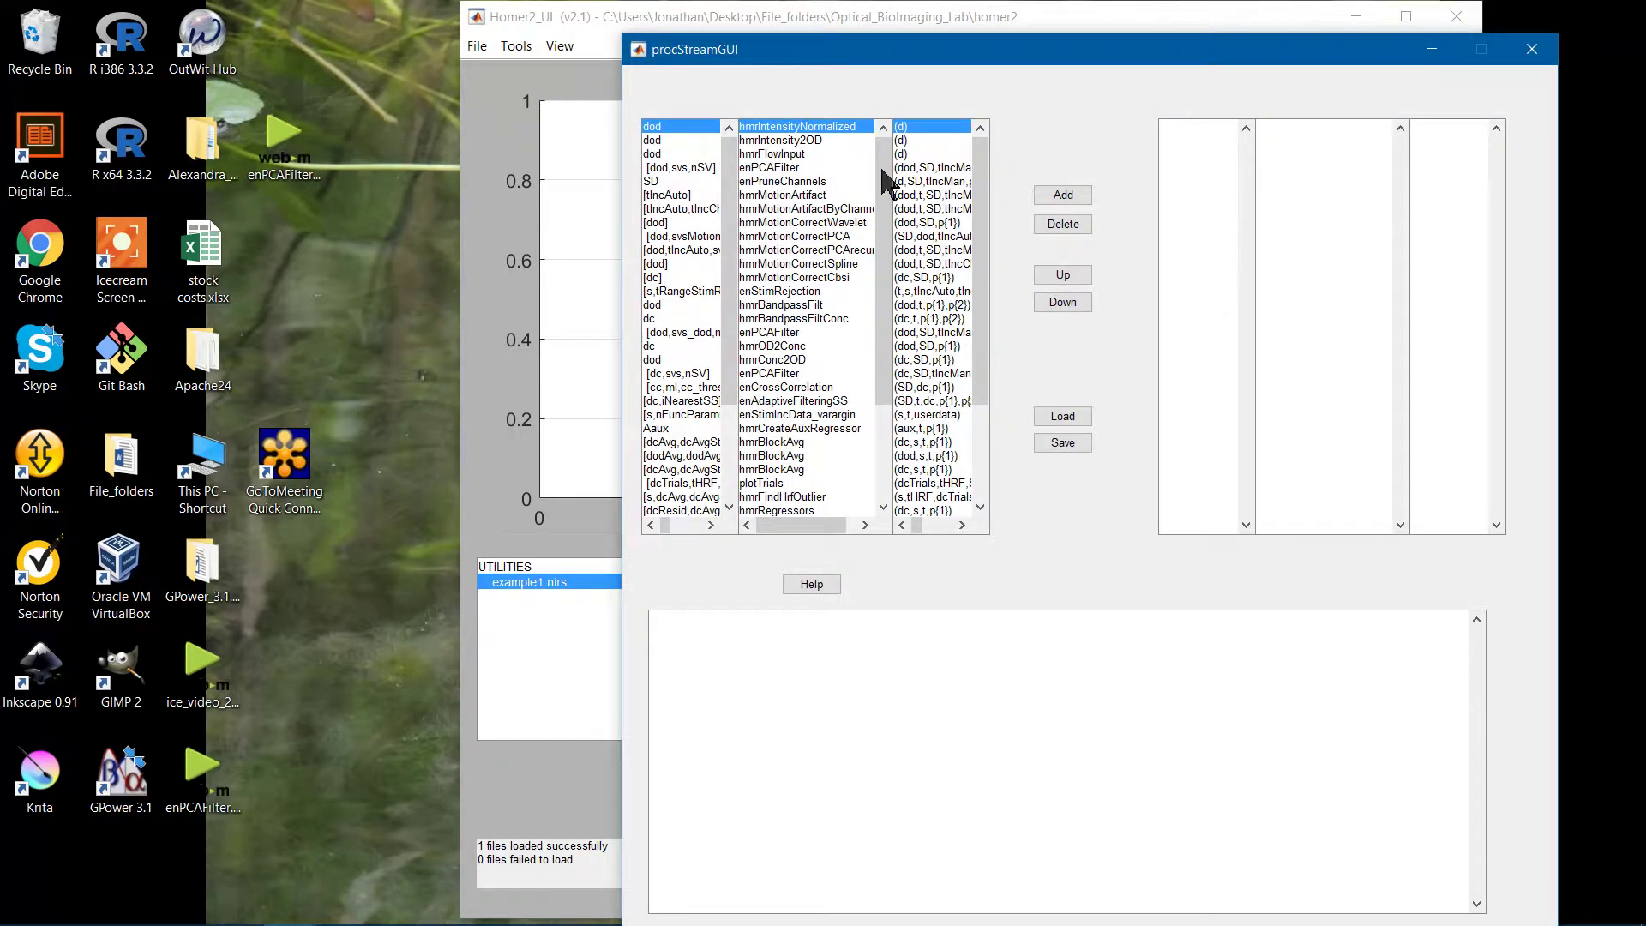
{"action": "left_click_drag", "start_coordinate": [885, 183], "coordinate": [892, 136]}
{"action": "left_click", "coordinate": [788, 169]}
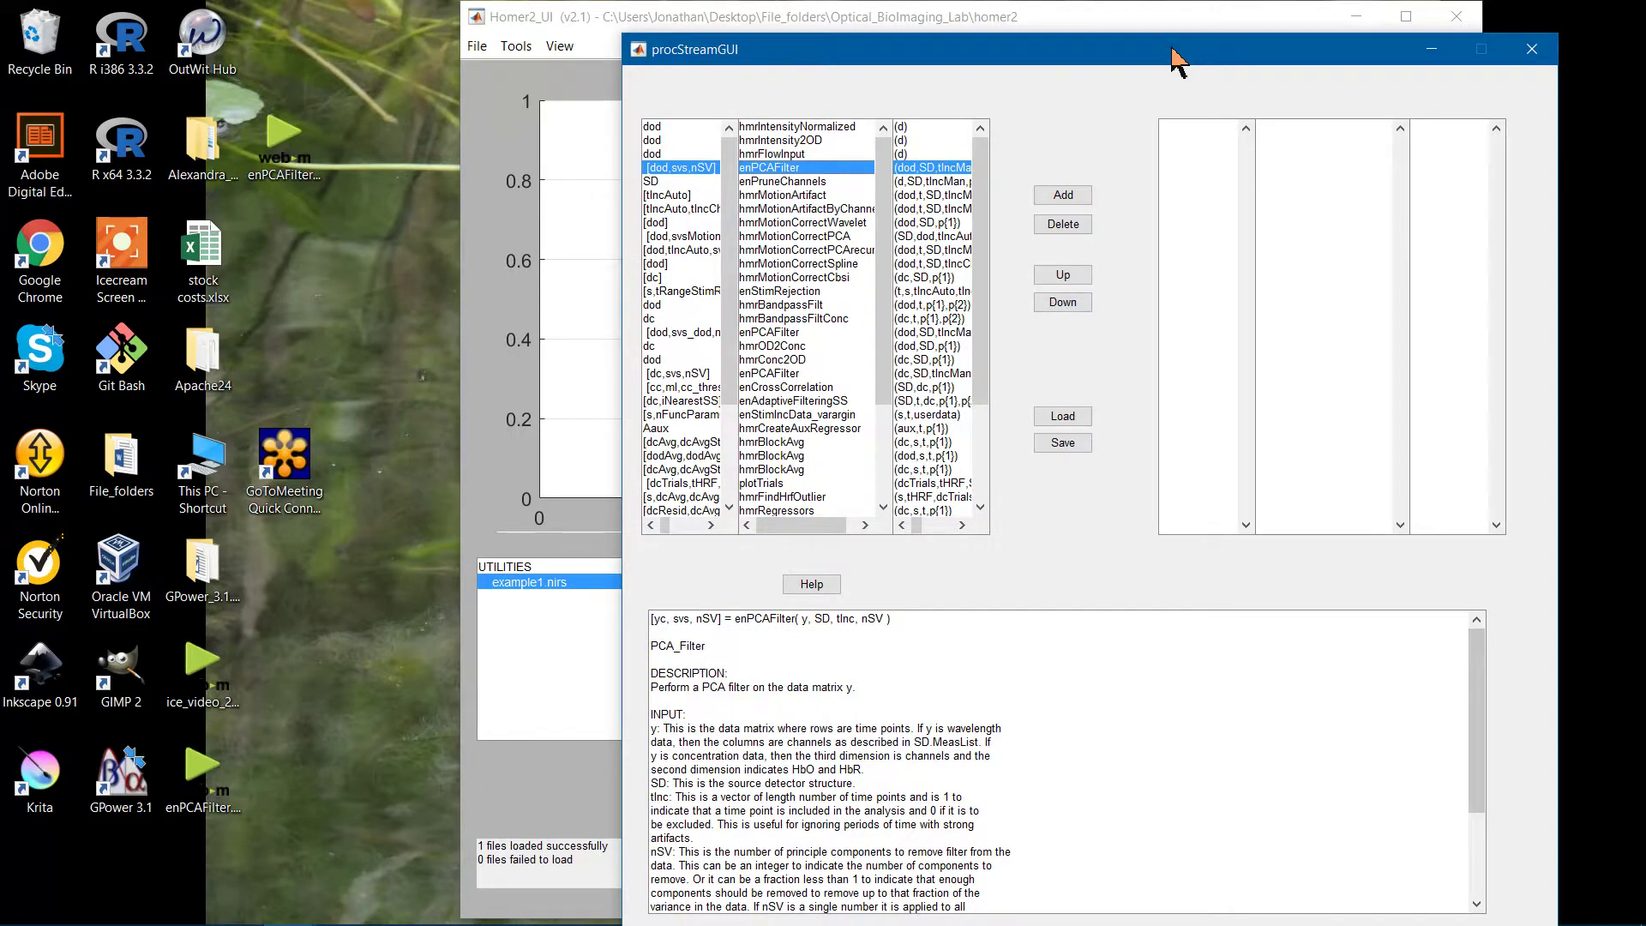
{"action": "left_click_drag", "start_coordinate": [1176, 53], "coordinate": [1140, 21]}
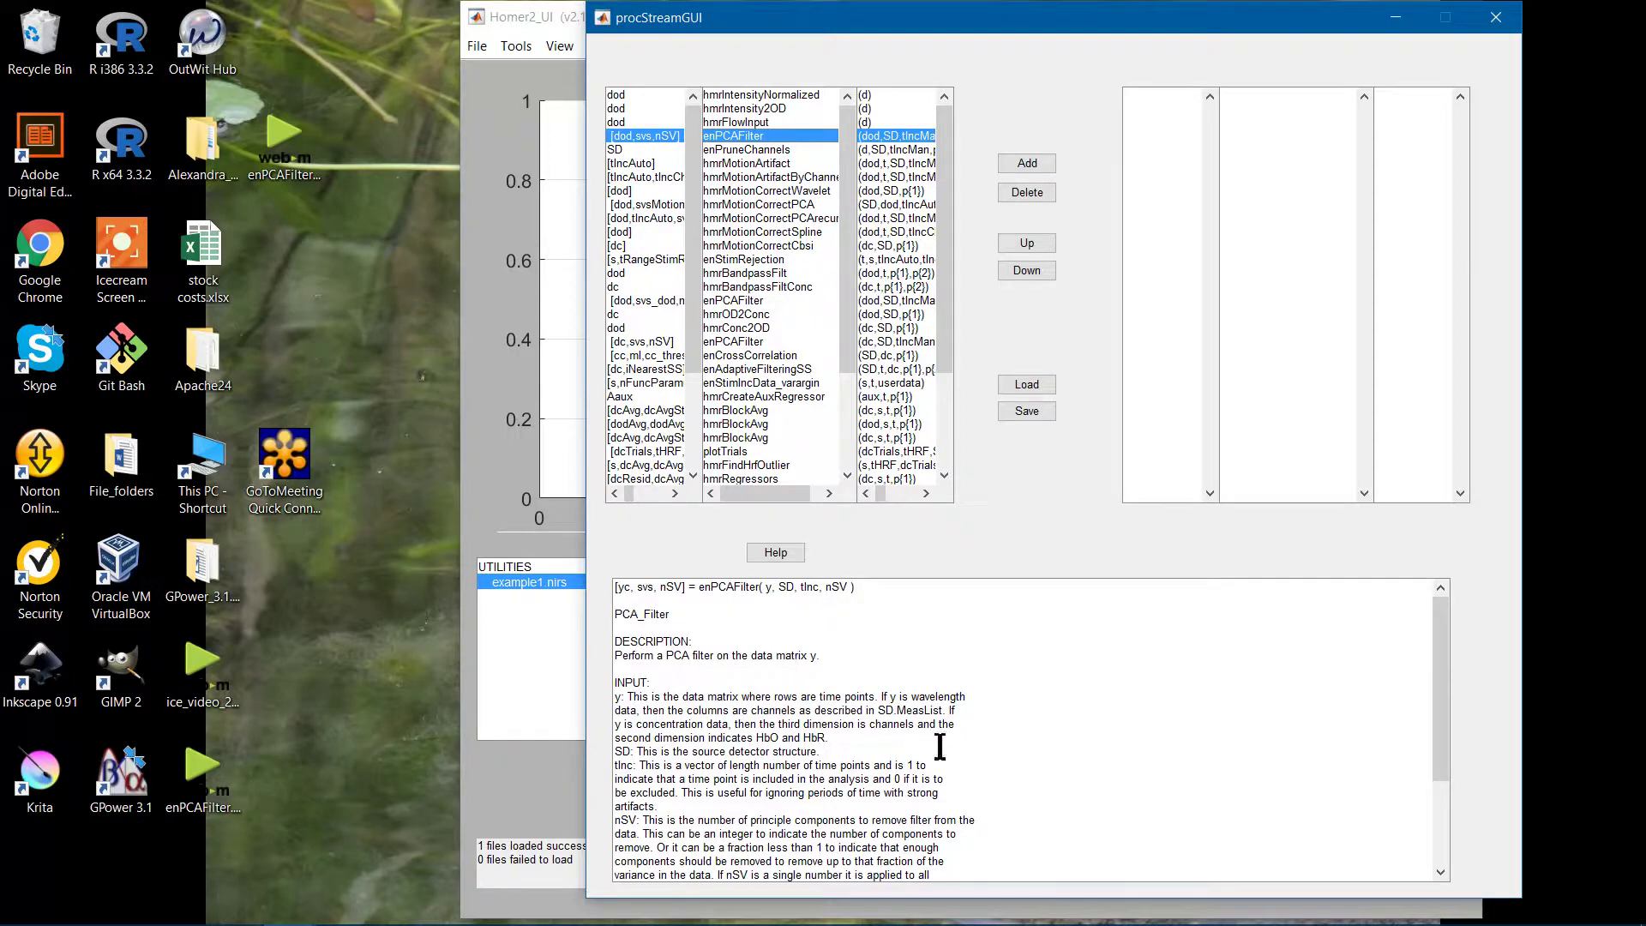
Scroll the enPCAFilter help to the nSV description: an integer count or a fraction of variance
{"action": "left_click_drag", "start_coordinate": [1447, 727], "coordinate": [1448, 766]}
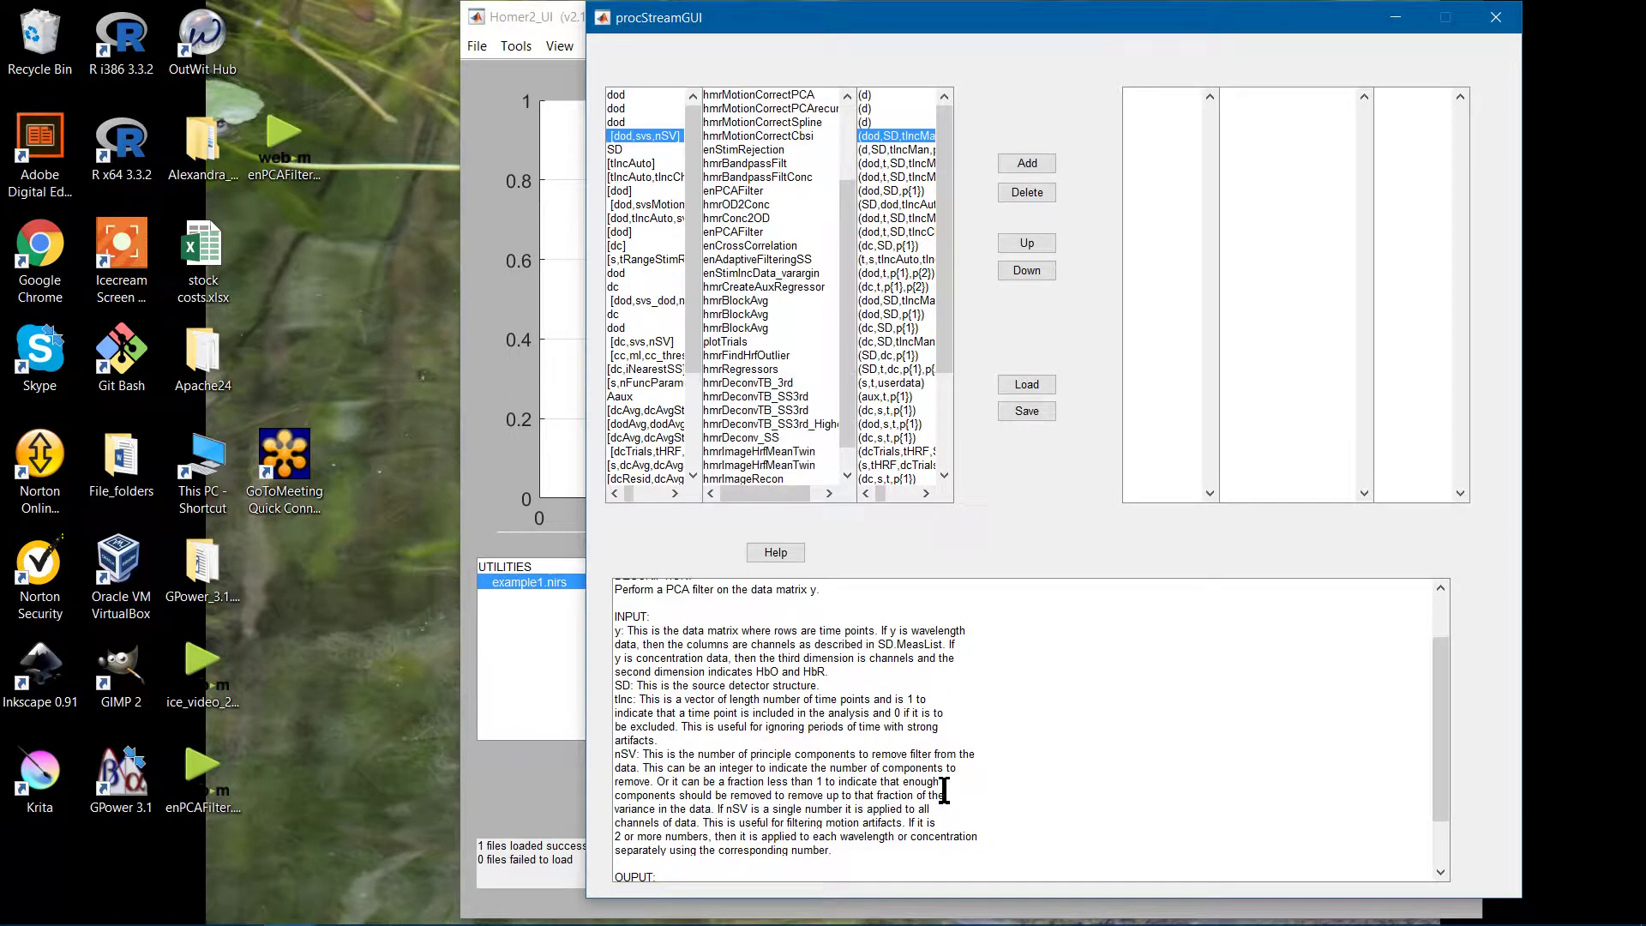
Scroll the enPCAFilter help down to the OUTPUT section and back up
{"action": "scroll", "coordinate": [943, 788], "scroll_direction": "down", "scroll_amount": 3}
{"action": "scroll", "coordinate": [1444, 875], "scroll_direction": "down", "scroll_amount": 2}
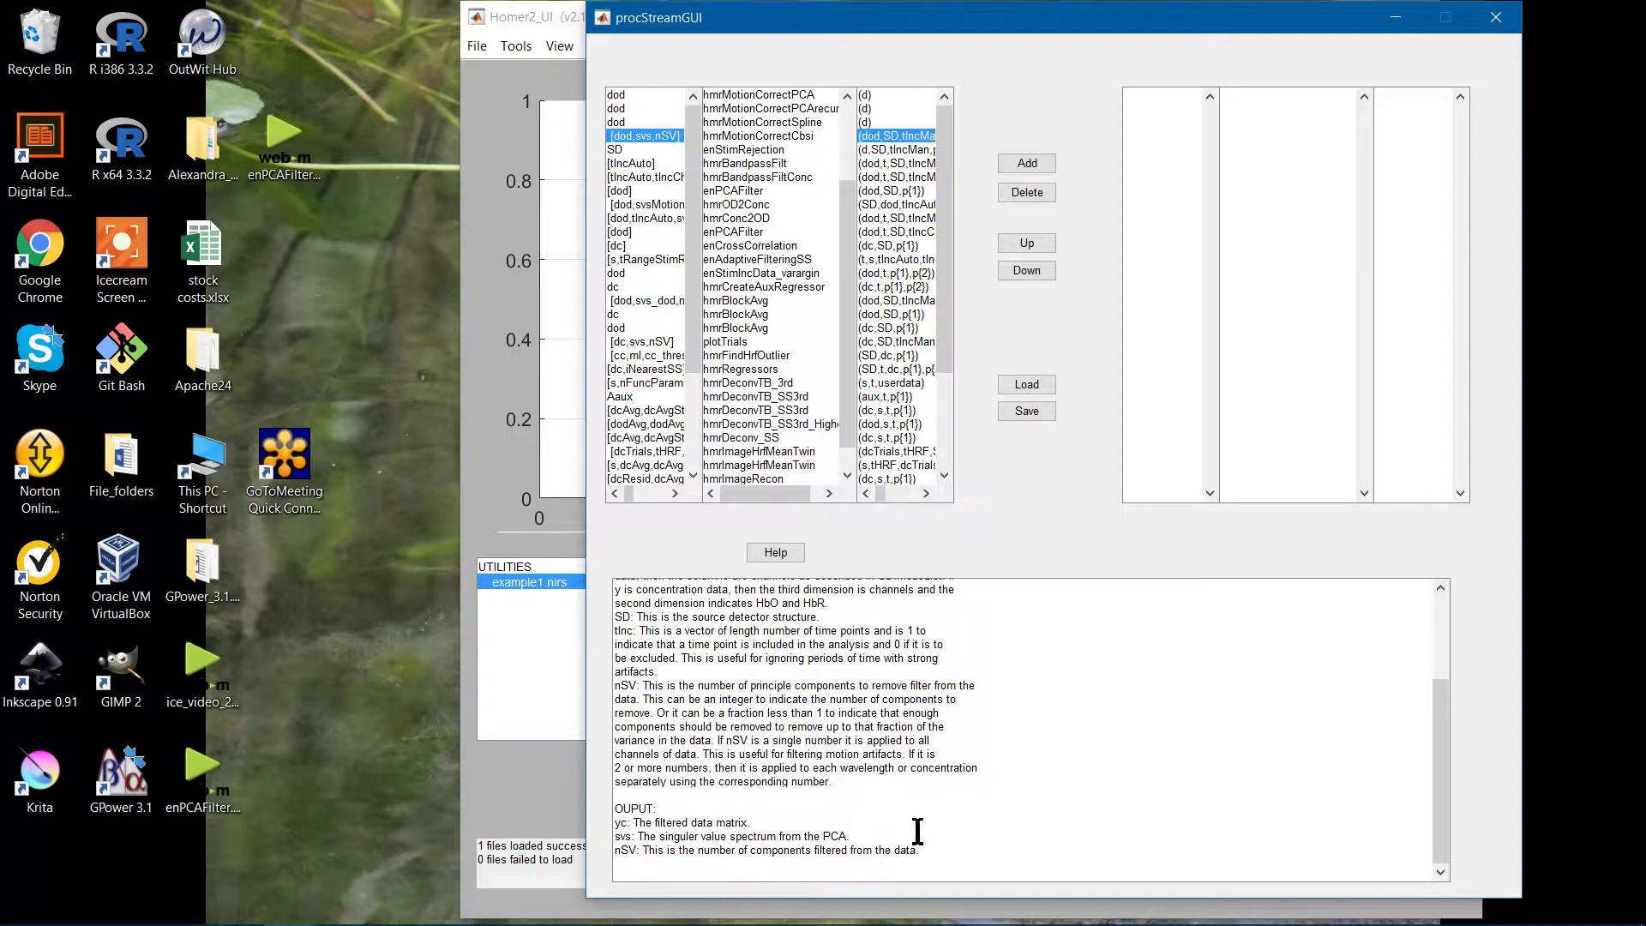
{"action": "scroll", "coordinate": [1052, 745], "scroll_direction": "up", "scroll_amount": 2}
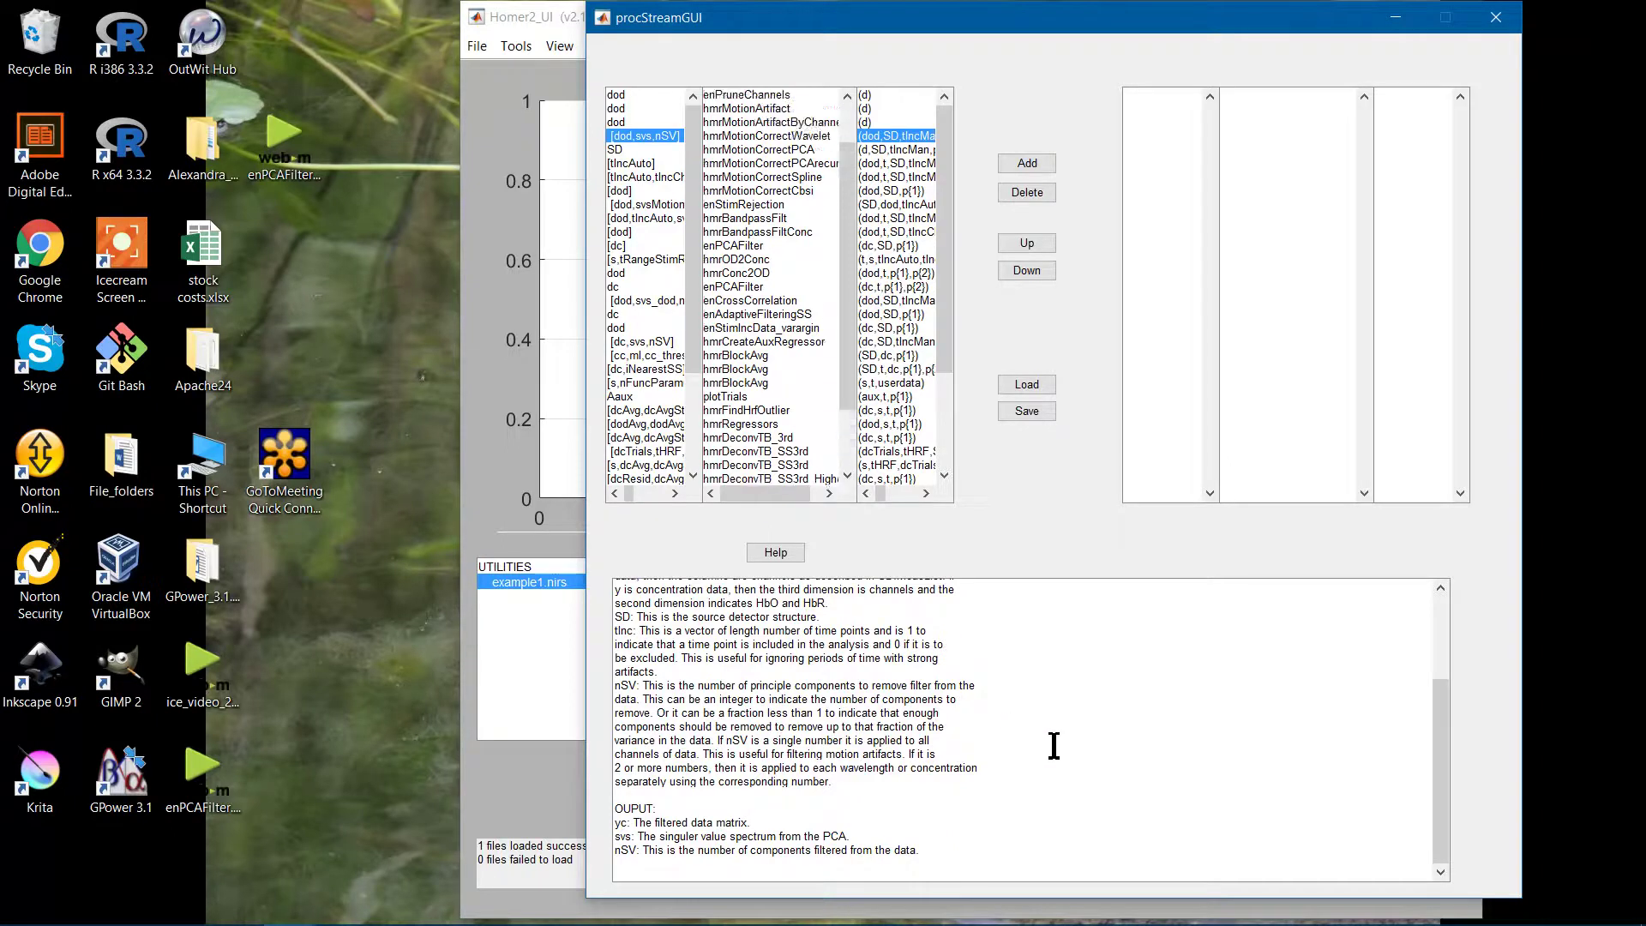
Close the process stream editor and reopen the processing options to confirm PCA_Filter nSV is 0.0
{"action": "left_click", "coordinate": [1495, 17]}
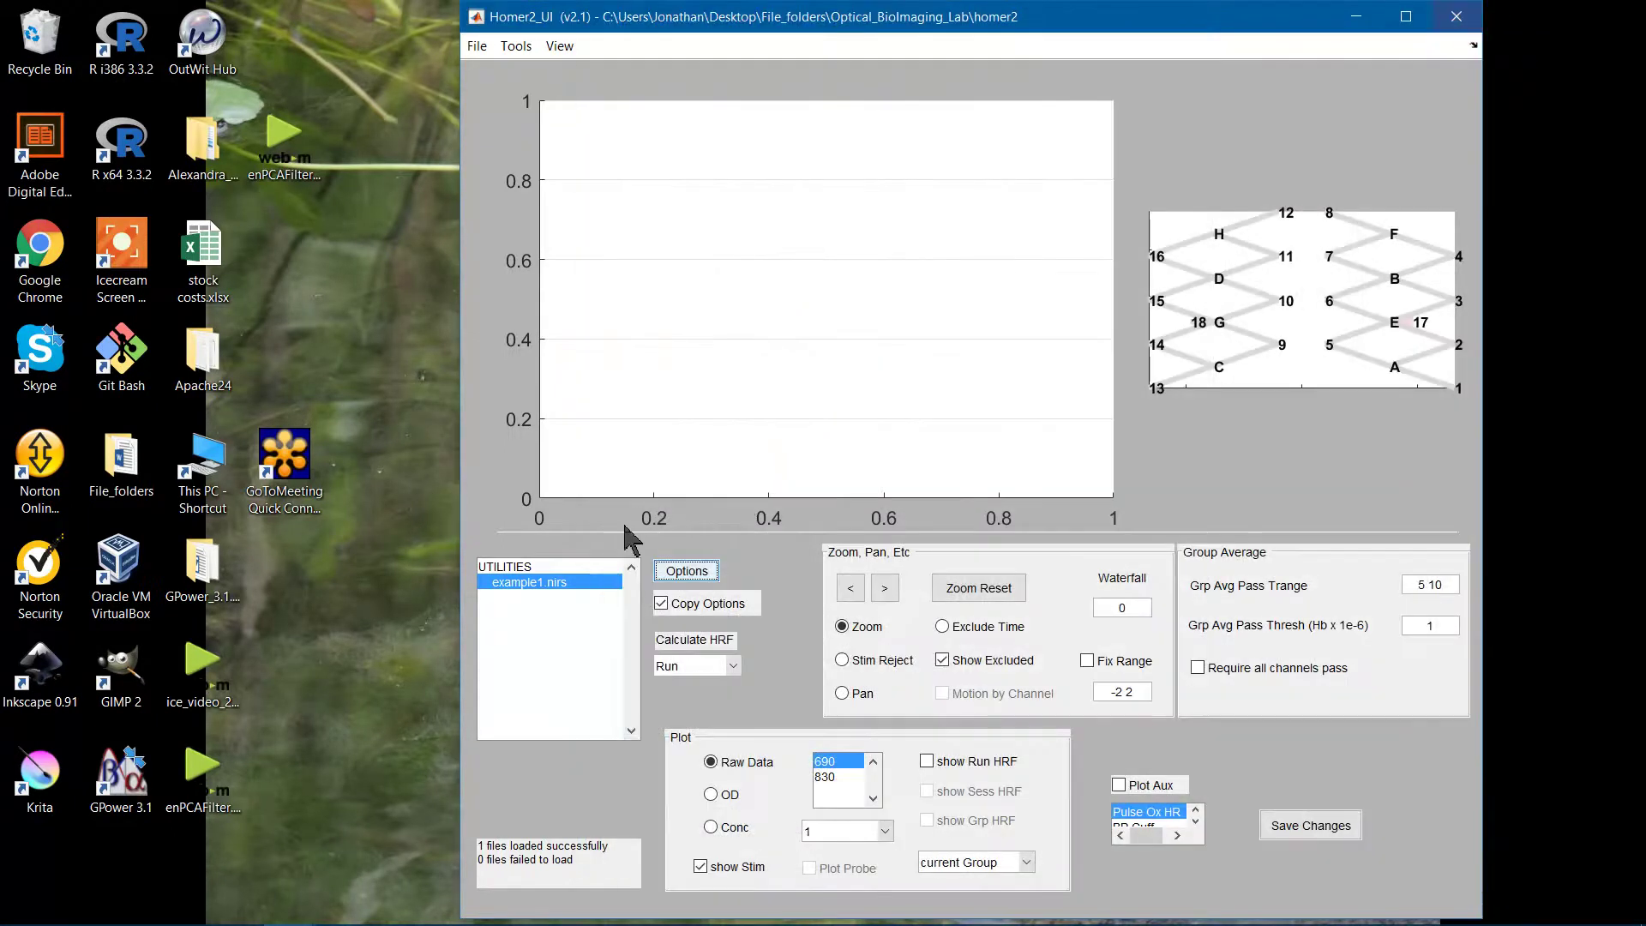
{"action": "left_click", "coordinate": [692, 575]}
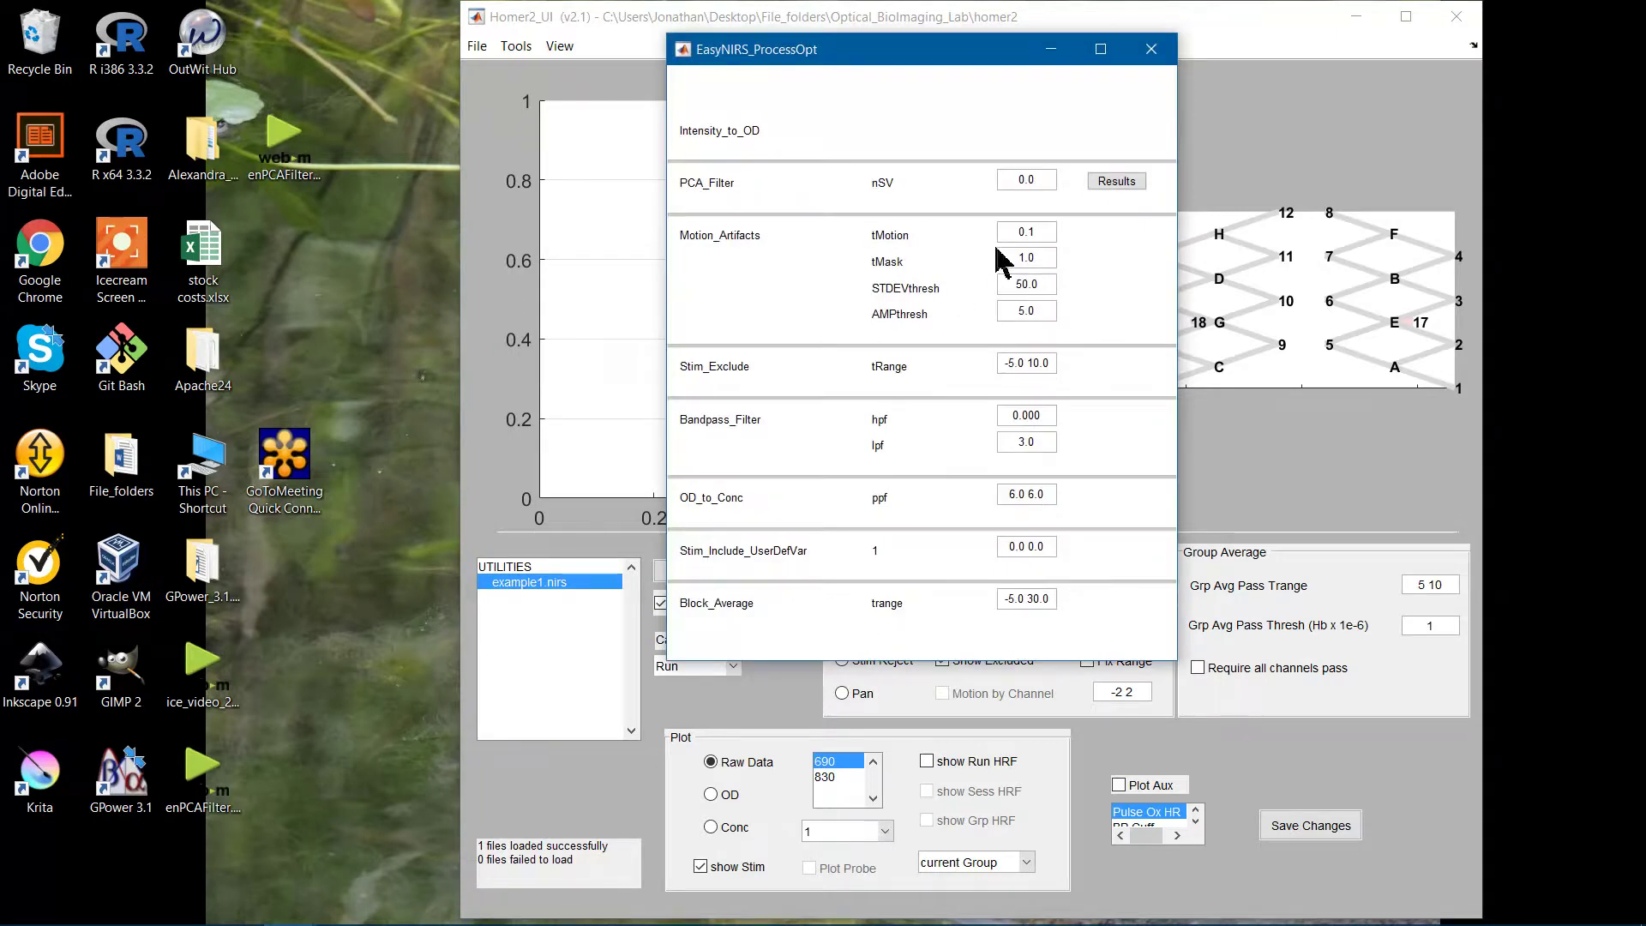
{"action": "left_click_drag", "start_coordinate": [1045, 179], "coordinate": [1008, 189]}
{"action": "left_click", "coordinate": [1063, 210]}
Show the Motion_Artifacts tooltip in the processing options
{"action": "mouse_move", "coordinate": [772, 244]}
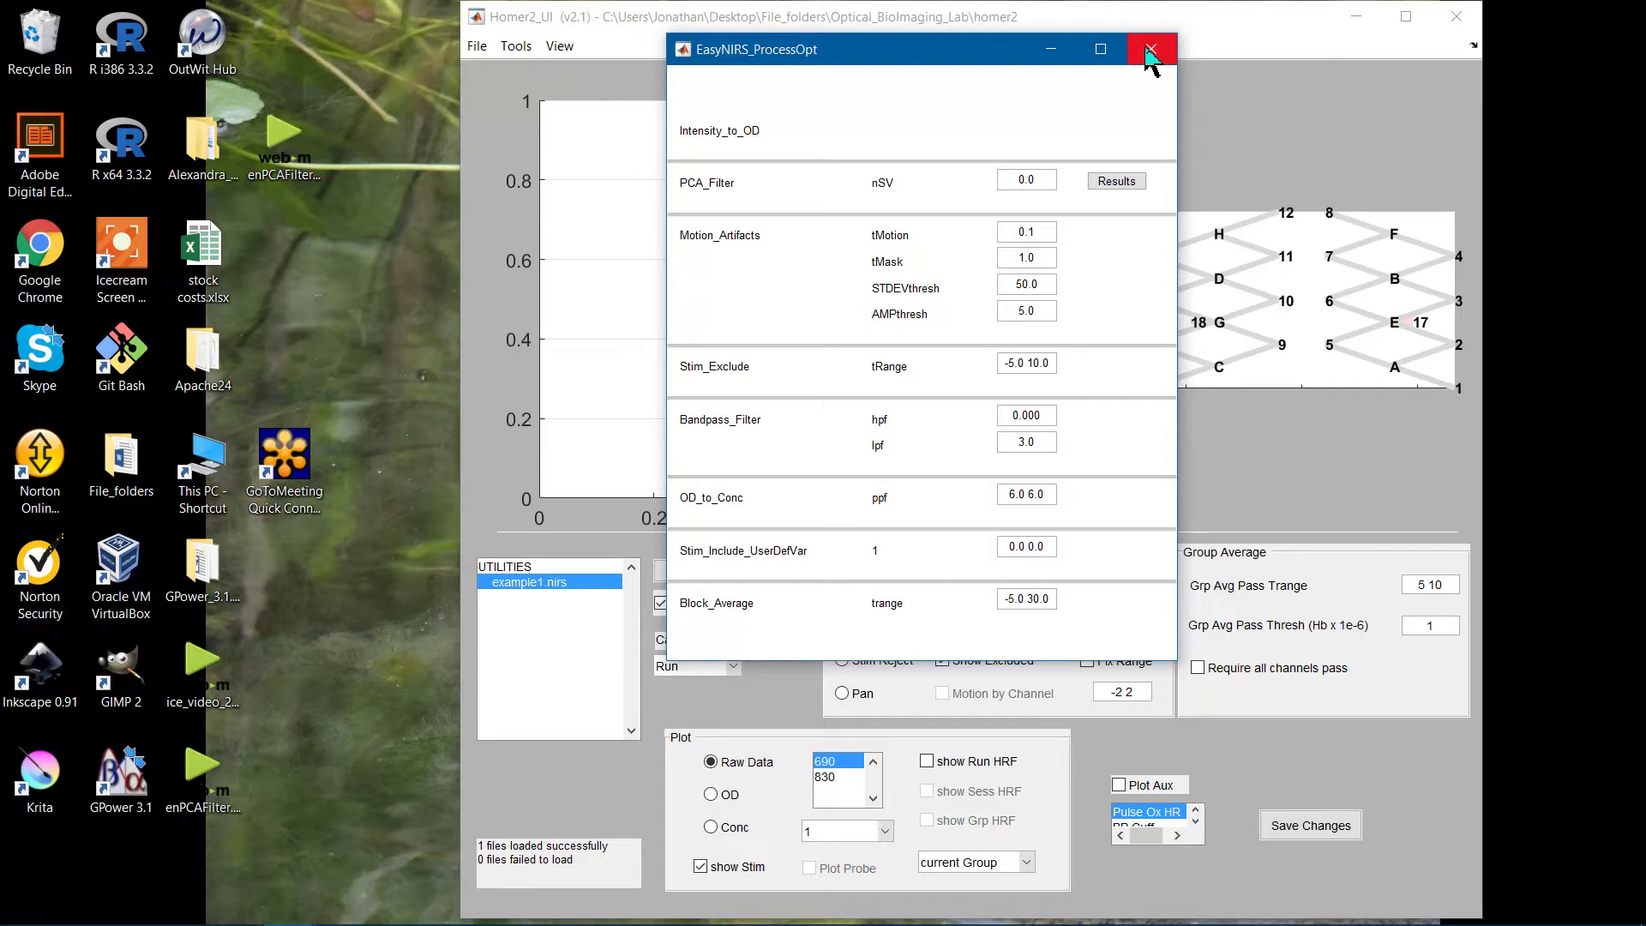
Close the processing options and the HOMER2 main window, returning to MATLAB
{"action": "left_click", "coordinate": [1150, 52]}
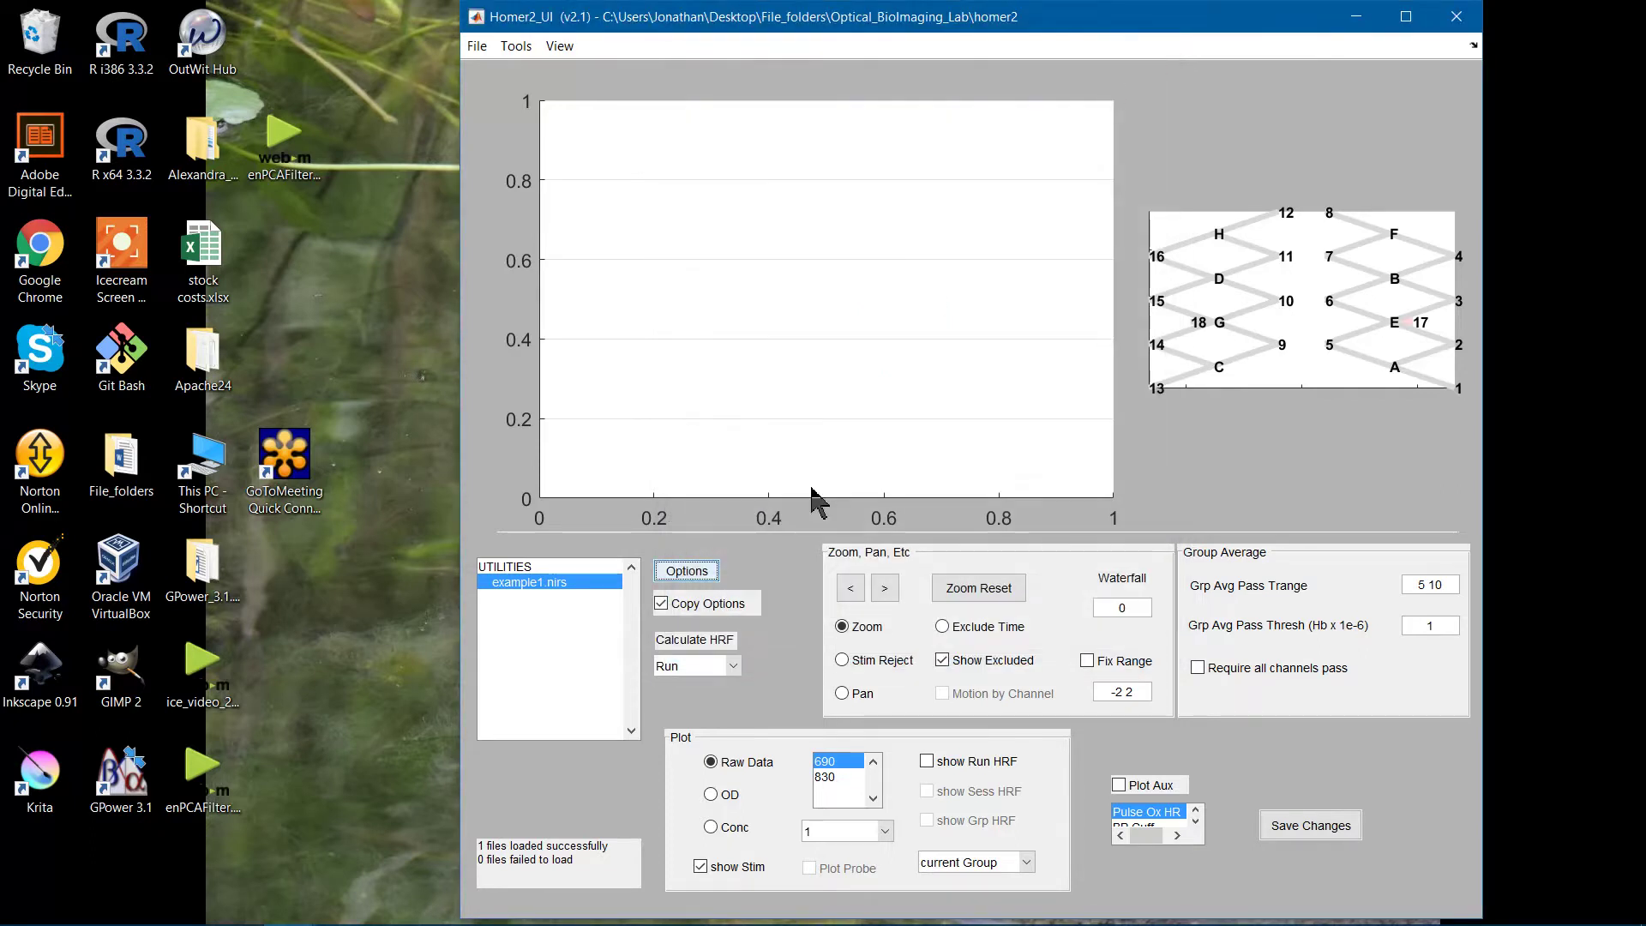
{"action": "left_click", "coordinate": [1455, 16]}
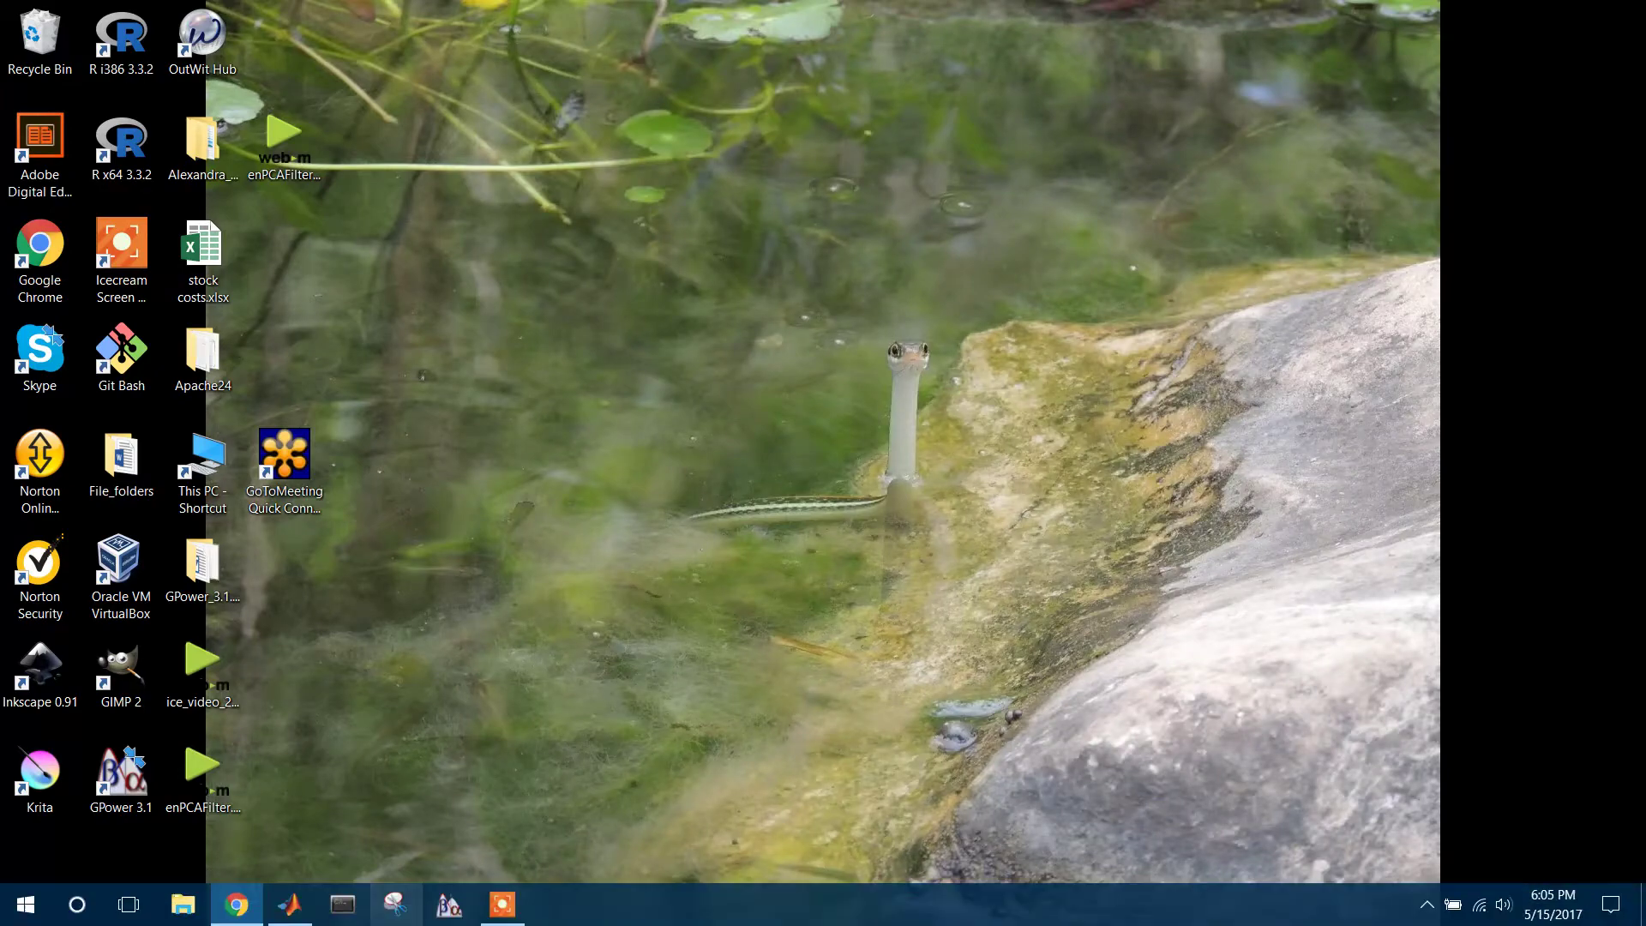
{"action": "left_click", "coordinate": [343, 907]}
Show enPCAFilter.m in the editor, scrolled to the header comments describing nSV
{"action": "left_click", "coordinate": [562, 209]}
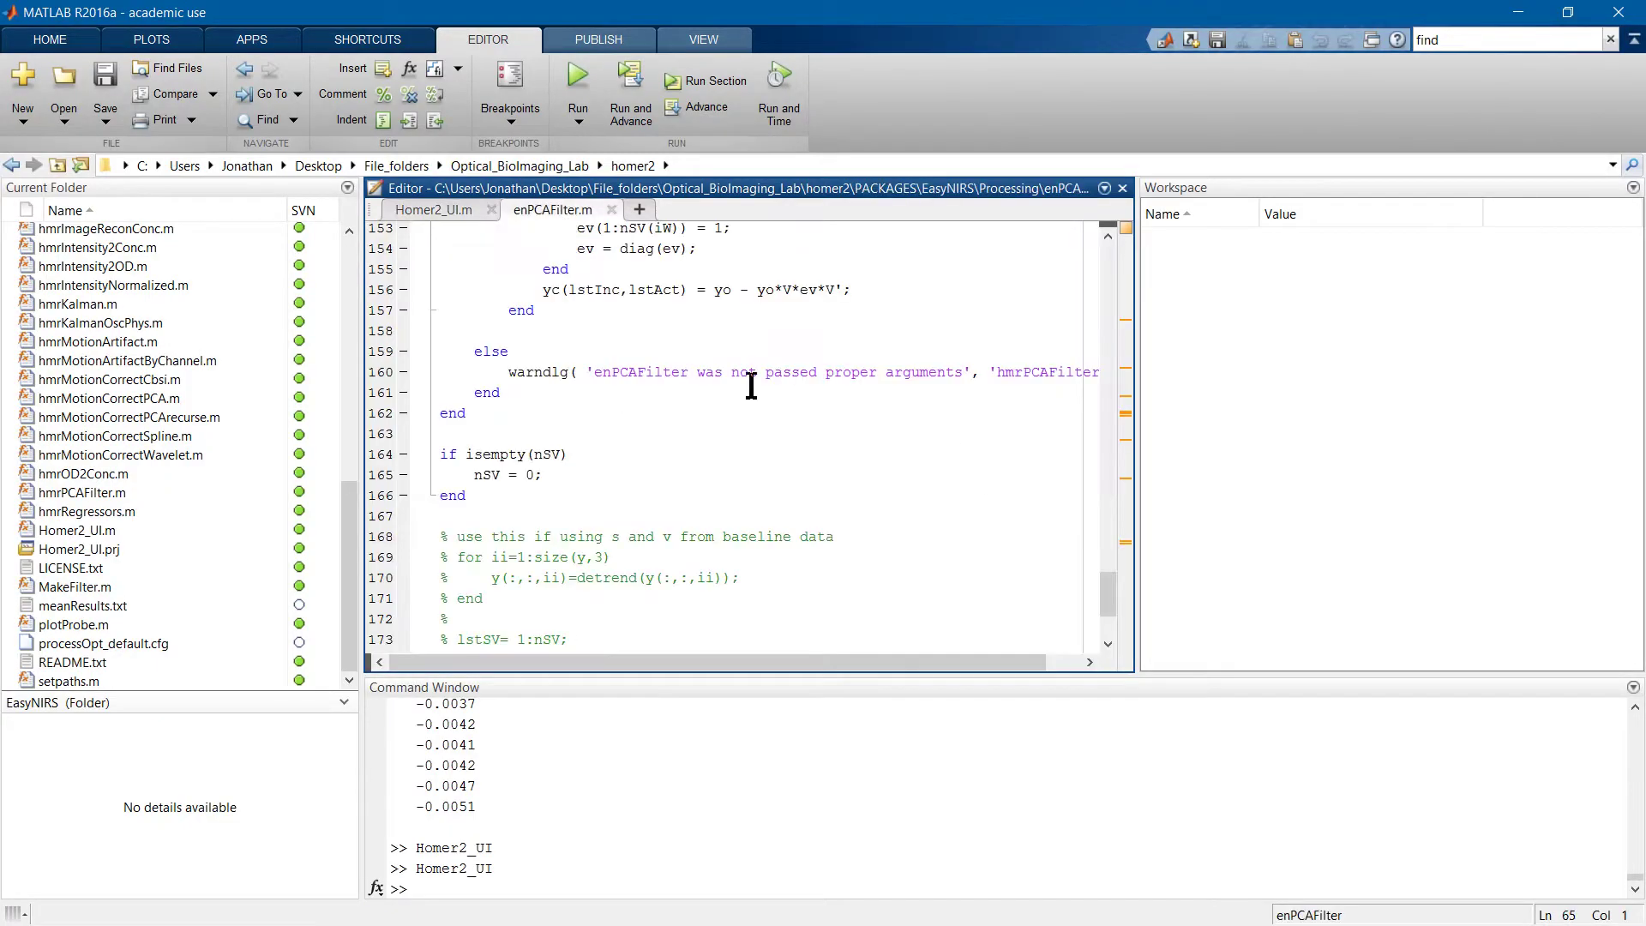
{"action": "left_click_drag", "start_coordinate": [1114, 605], "coordinate": [1096, 281]}
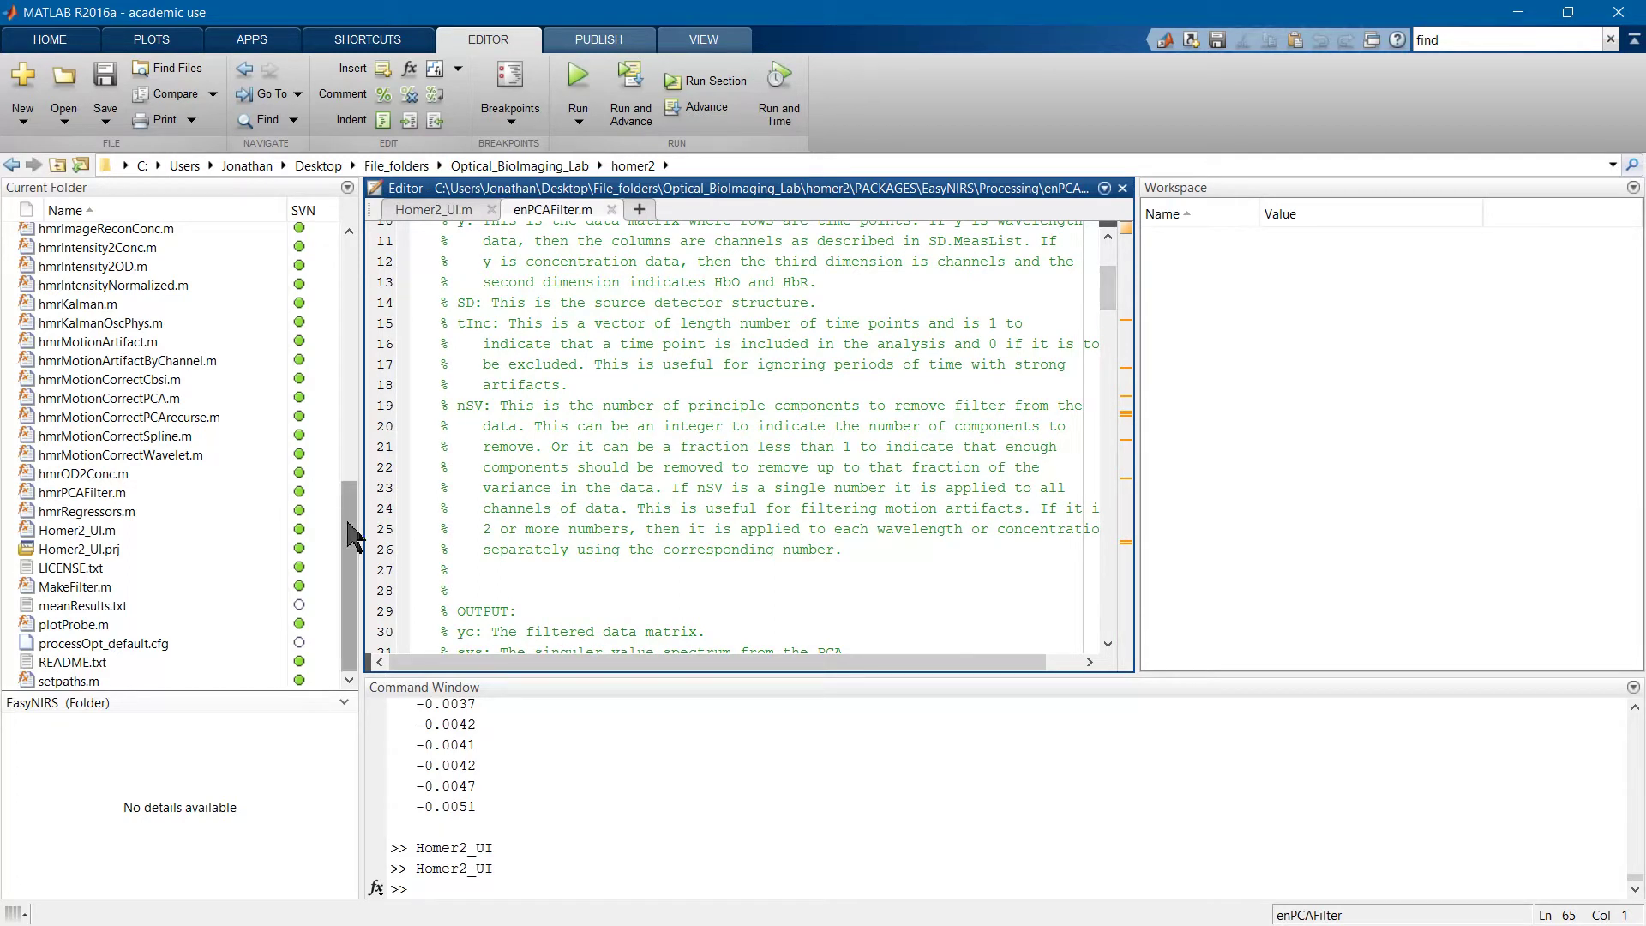
{"action": "left_click", "coordinate": [351, 567]}
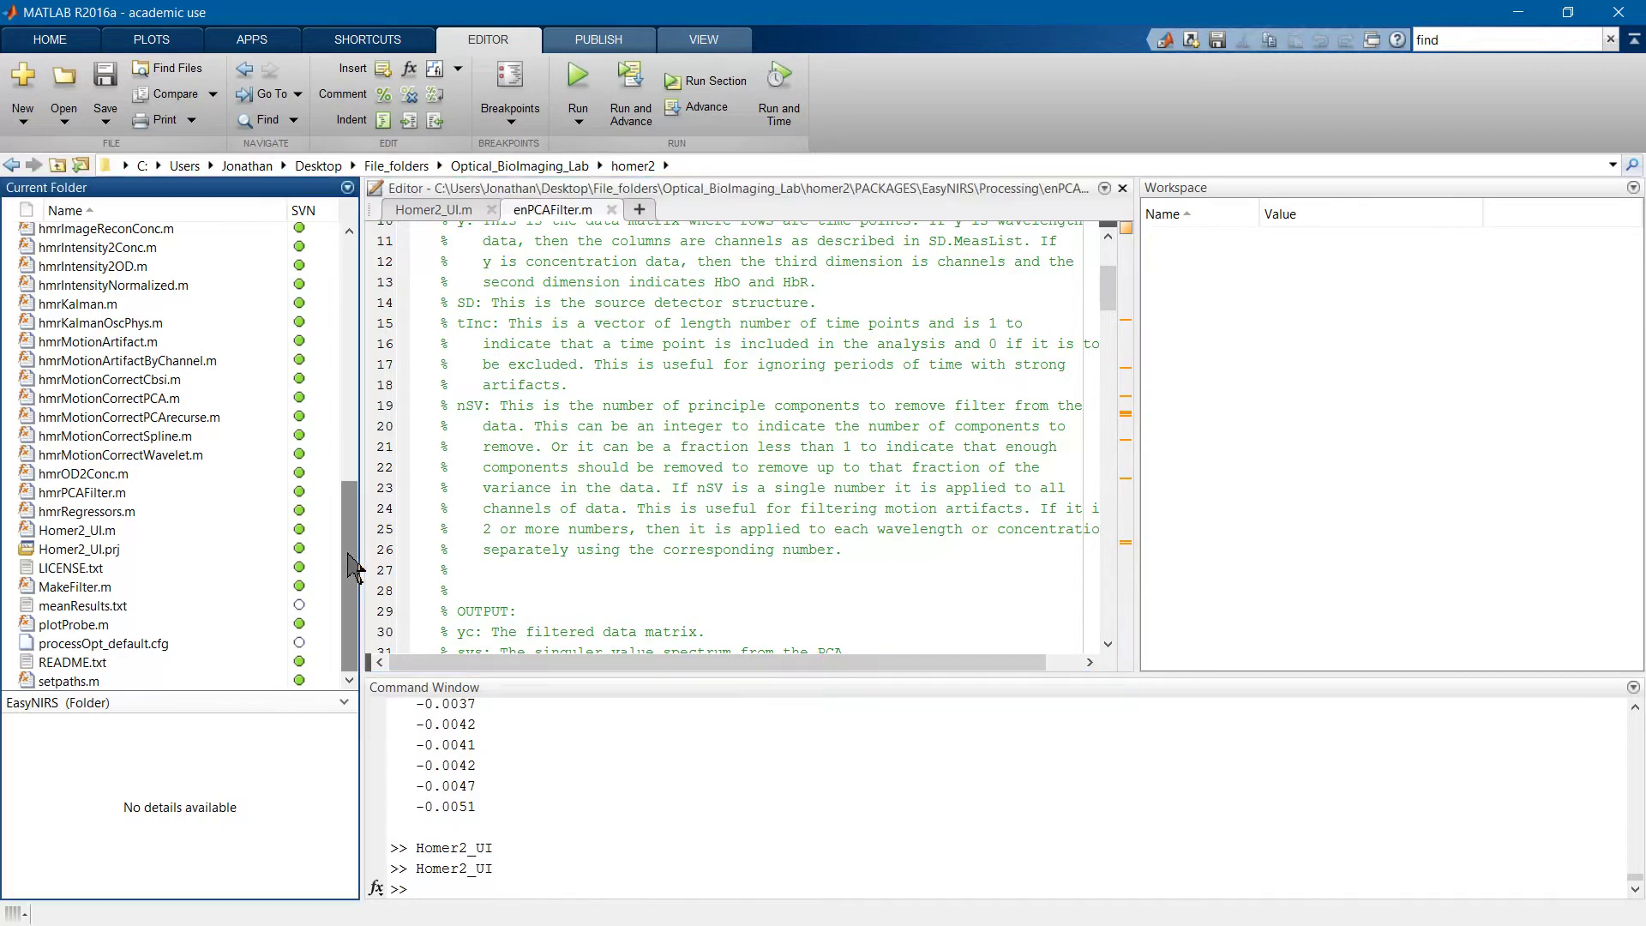
Expand EasyNIRS > Processing in Current Folder and select enPCAFilter.m to show its [yc, svs, nSV] signature
{"action": "left_click_drag", "start_coordinate": [352, 567], "coordinate": [347, 296]}
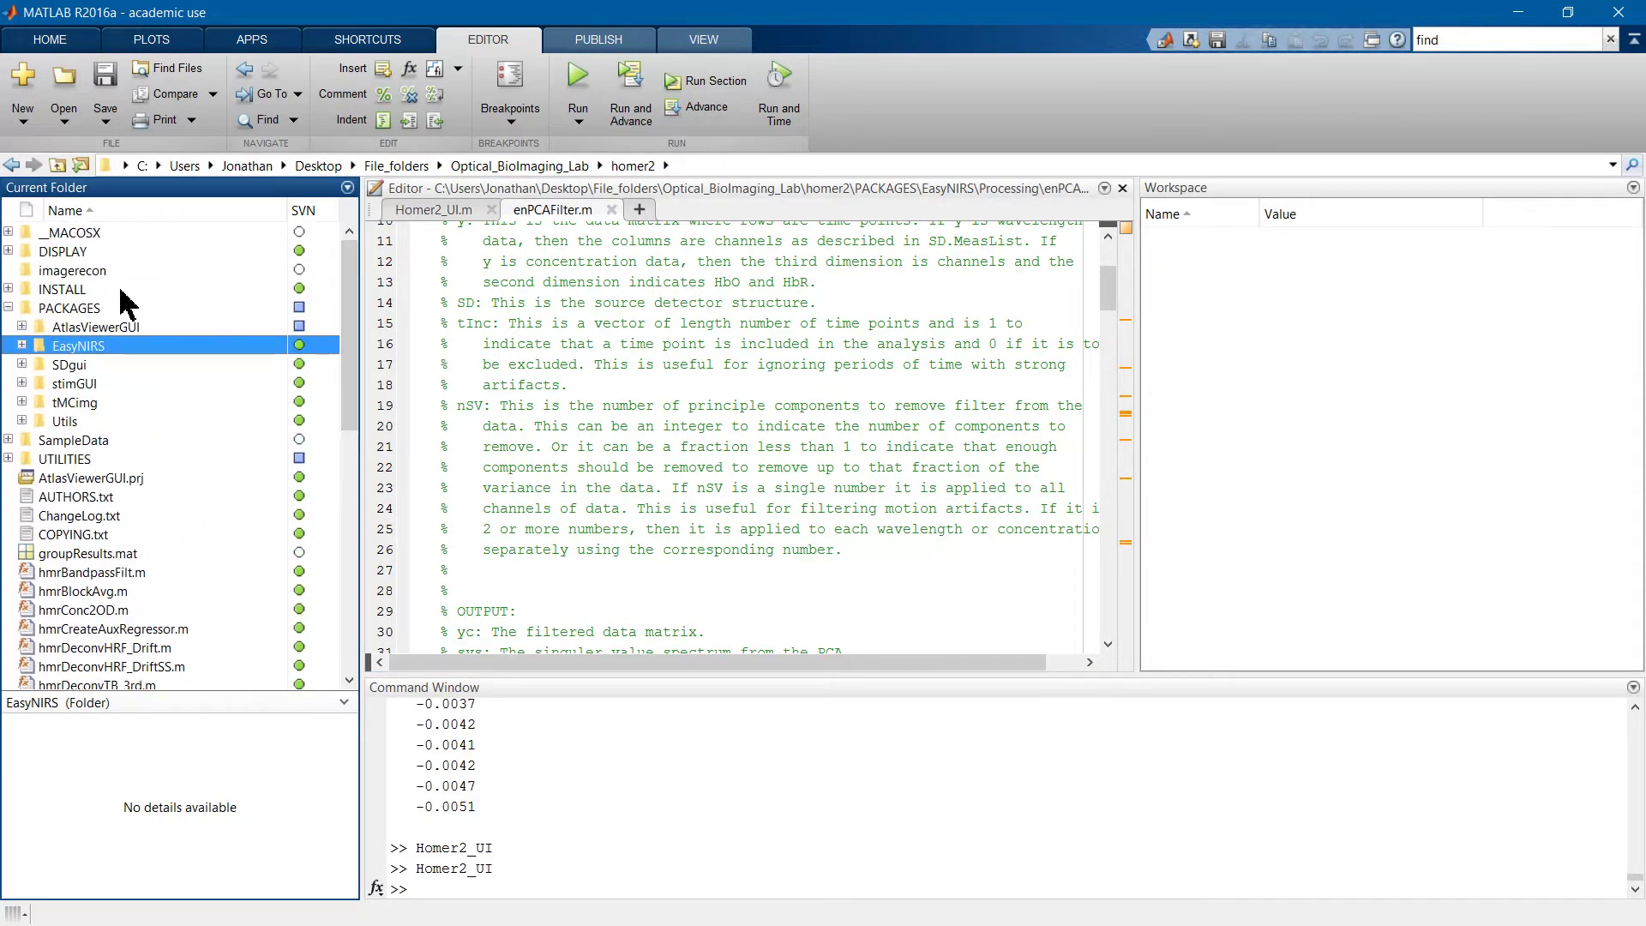
{"action": "left_click", "coordinate": [22, 345]}
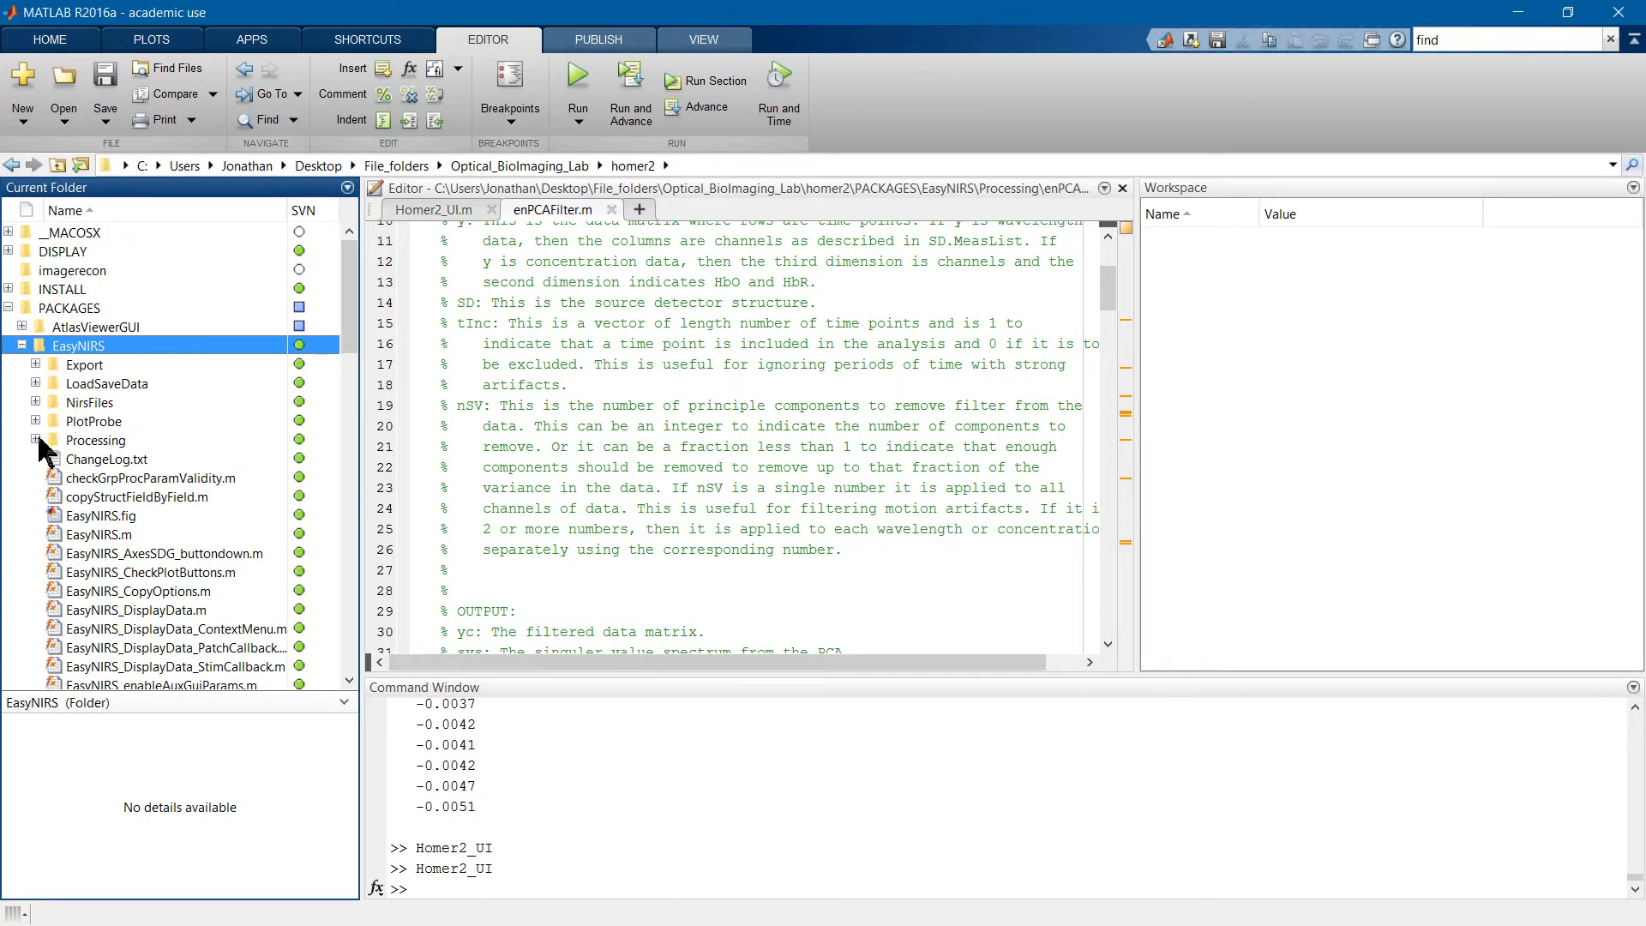
{"action": "left_click", "coordinate": [35, 440]}
{"action": "left_click_drag", "start_coordinate": [351, 306], "coordinate": [353, 327]}
{"action": "left_click", "coordinate": [128, 549]}
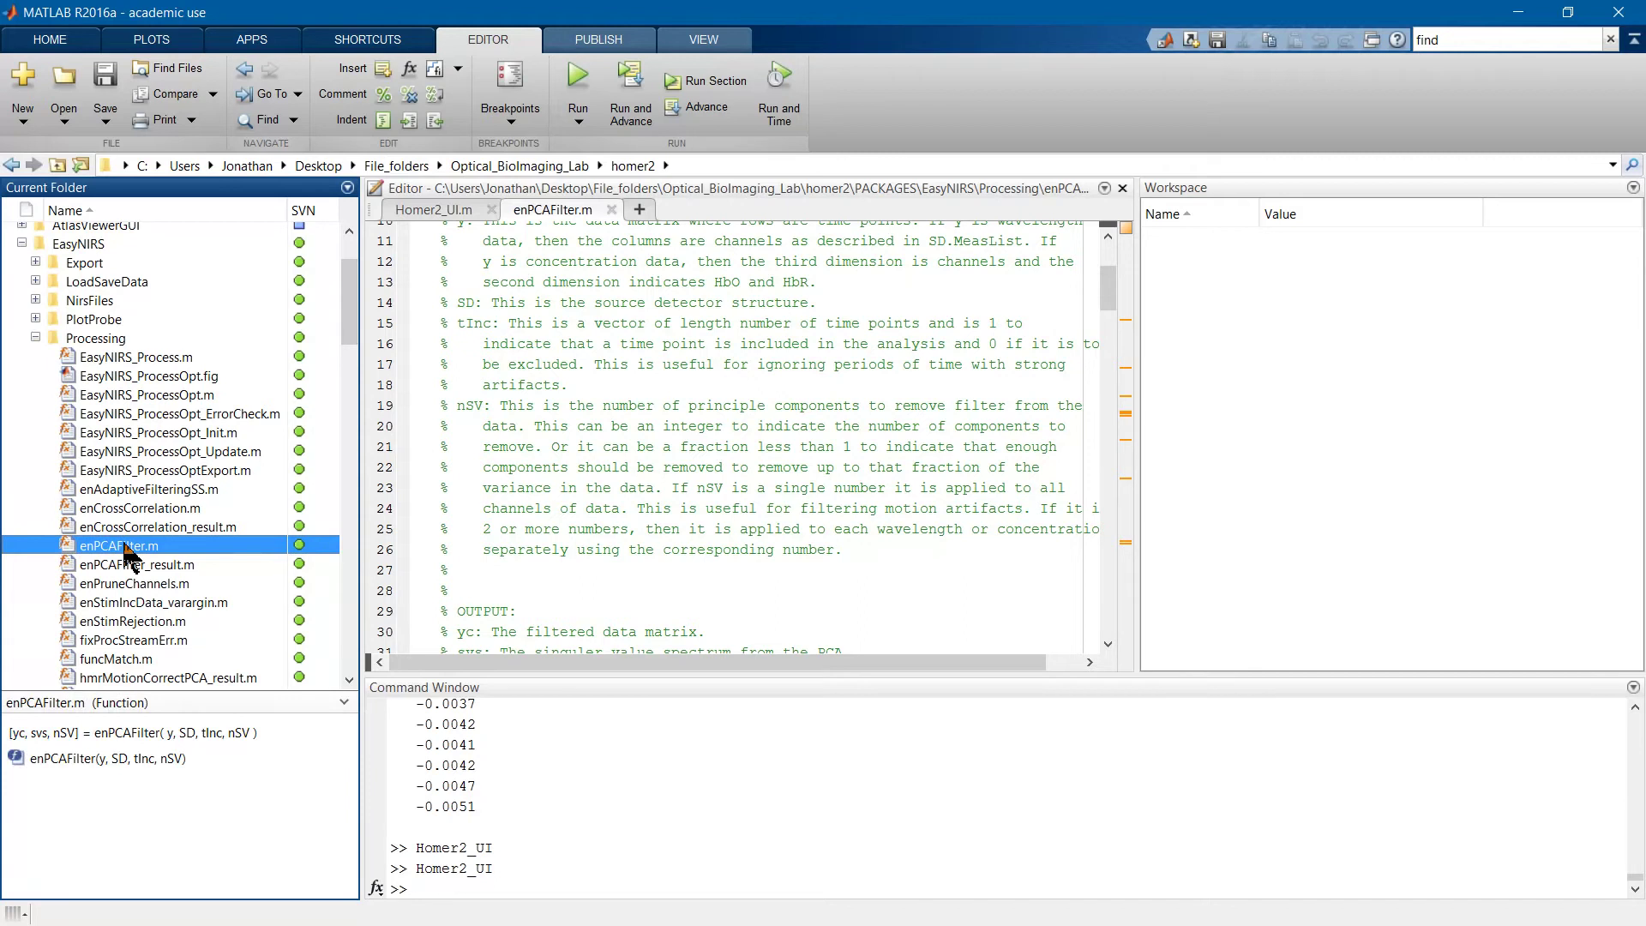